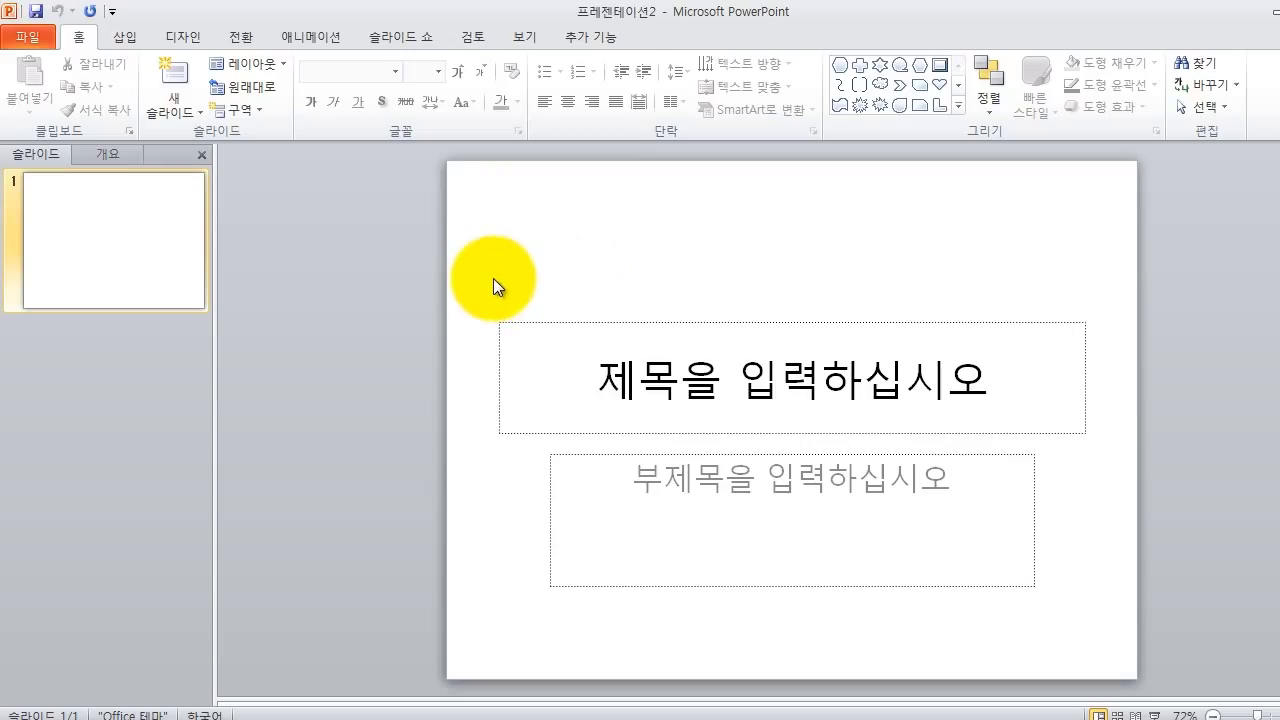
# - Delete the title and subtitle placeholders from the first slide
pyautogui.moveTo(471, 271); pyautogui.dragTo(1139, 638)
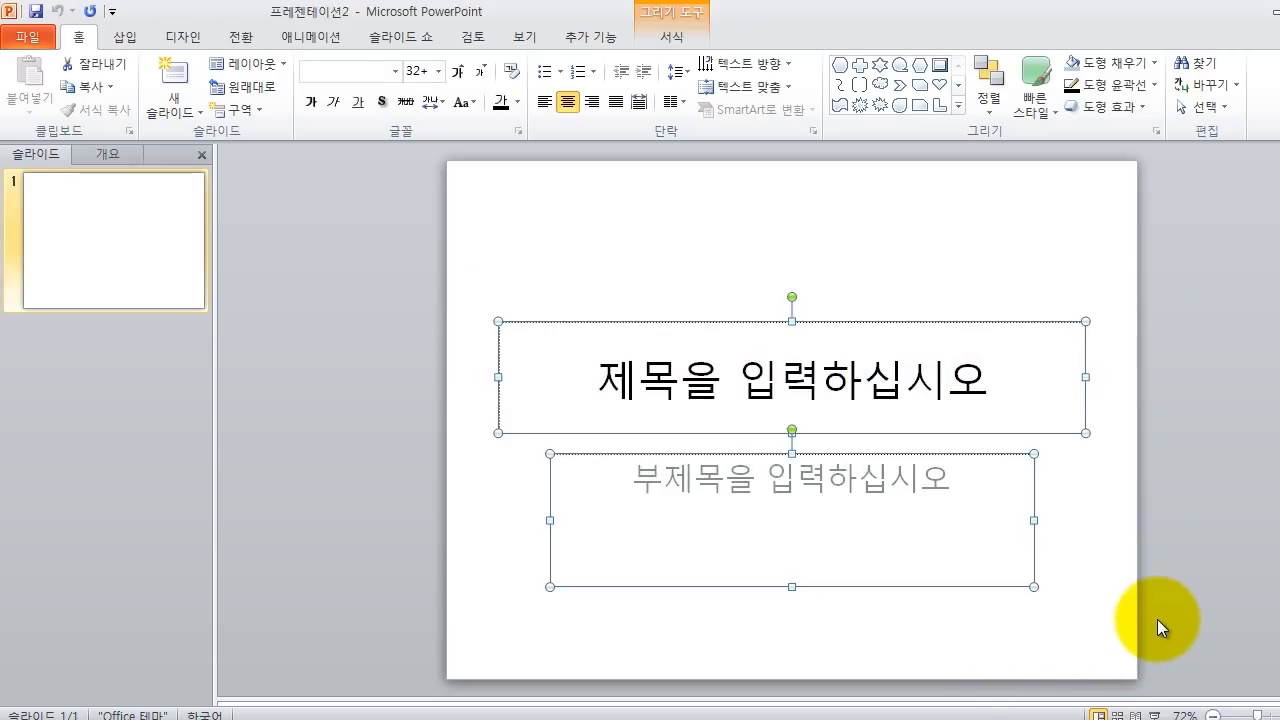
pyautogui.press('Delete')
pyautogui.click(878, 406)
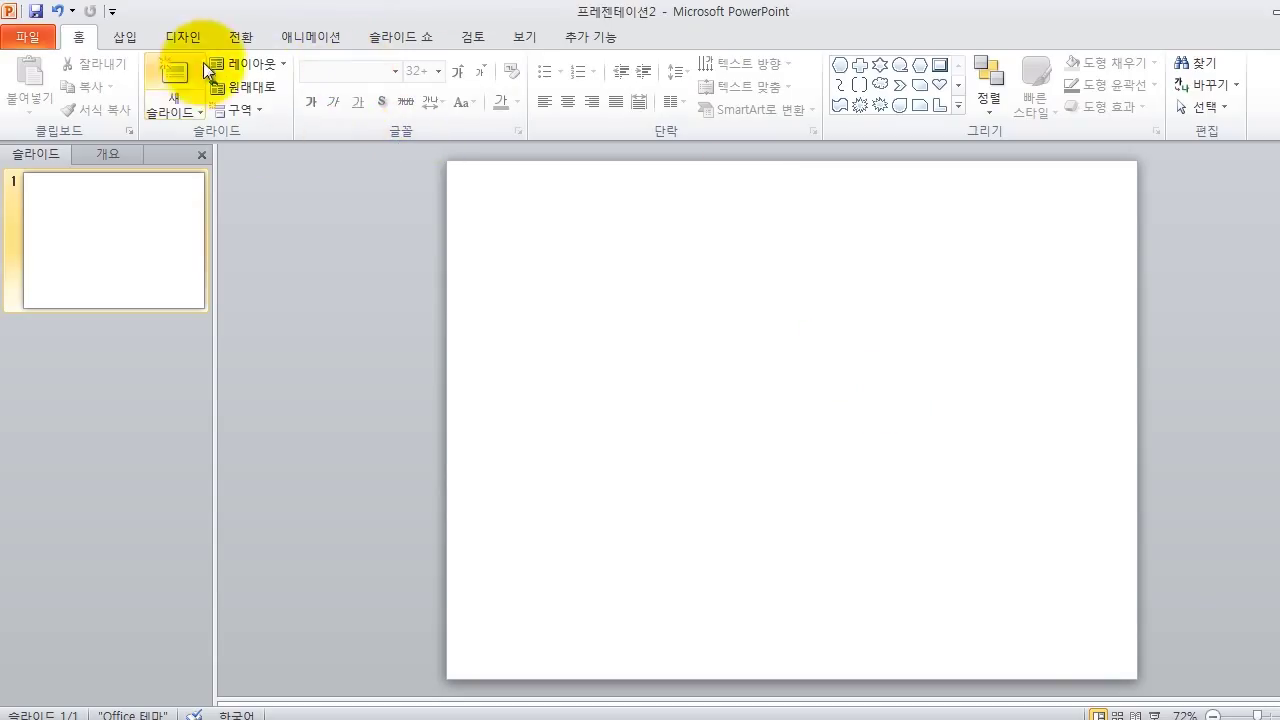
# - Set the slide size to A4 paper (210x297mm) in the page setup
pyautogui.click(194, 36)
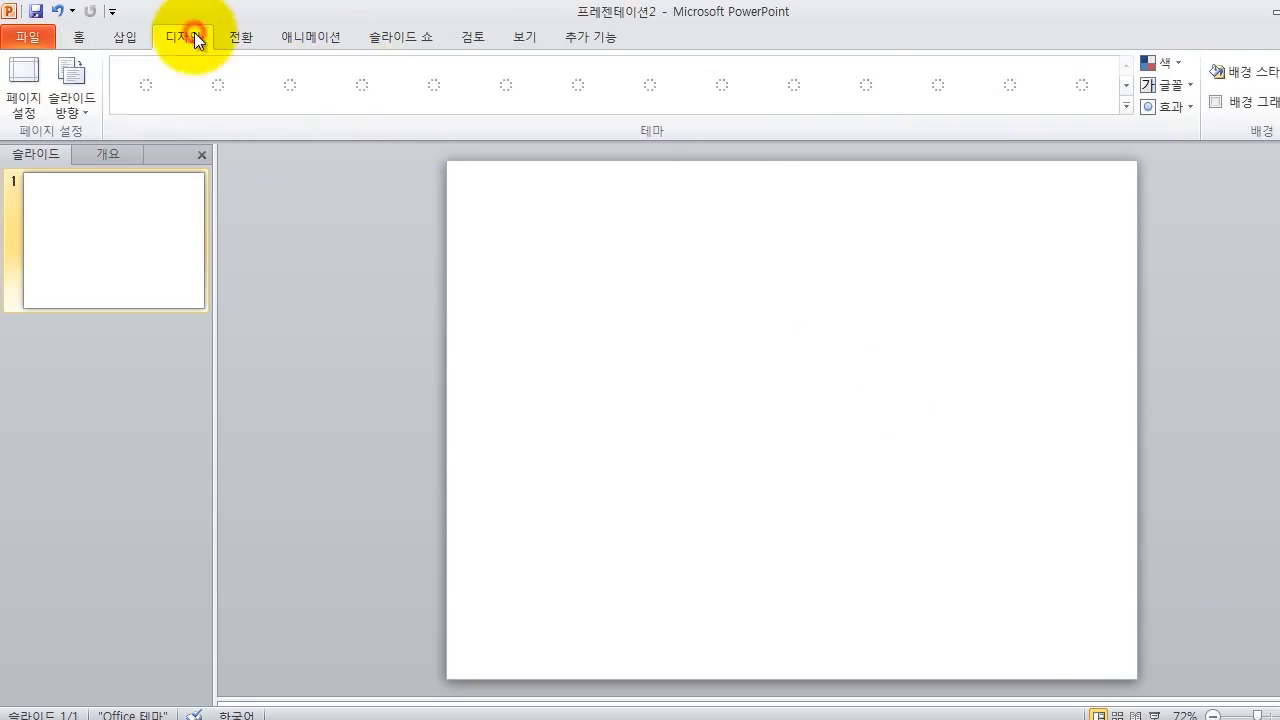
pyautogui.click(25, 80)
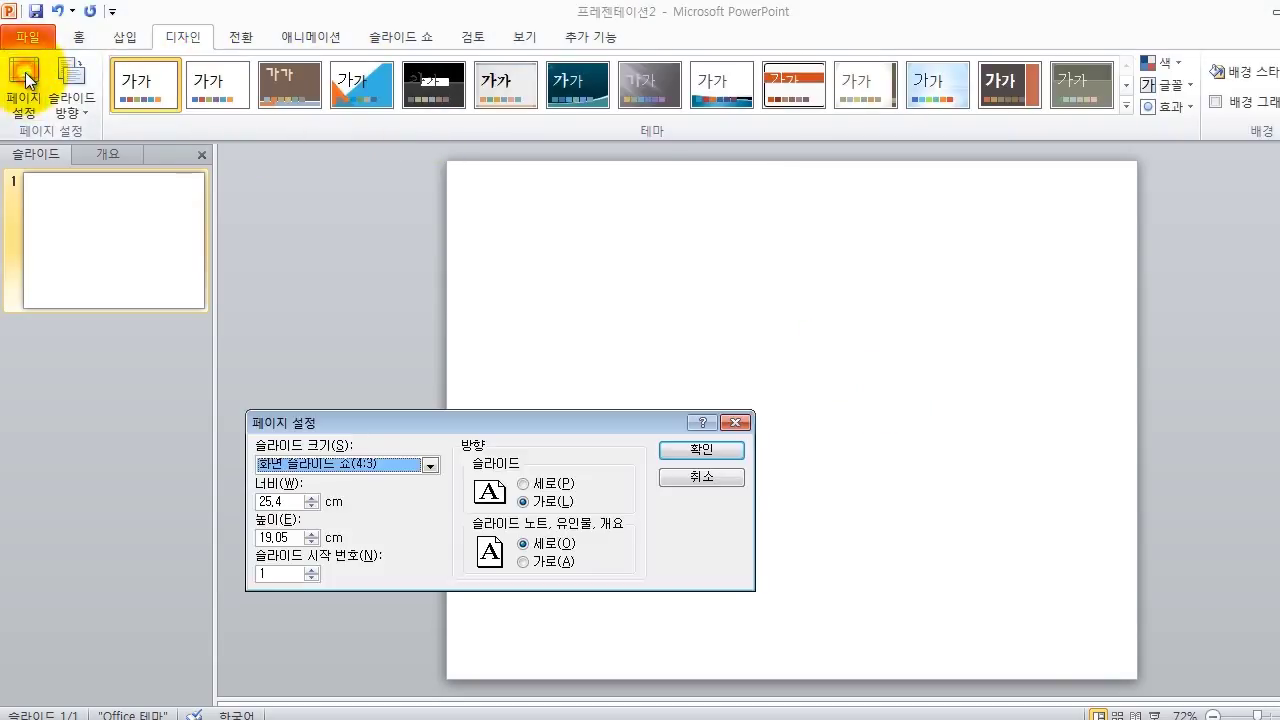
pyautogui.click(428, 466)
pyautogui.click(357, 562)
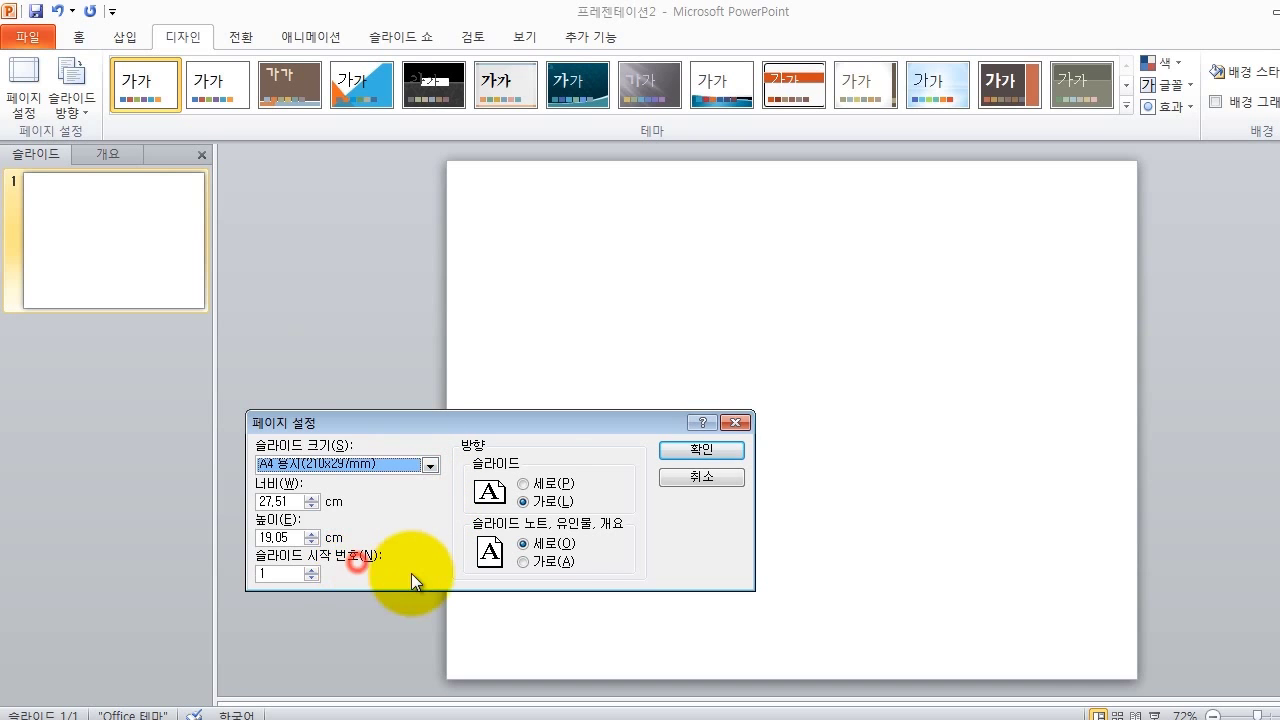
pyautogui.click(726, 450)
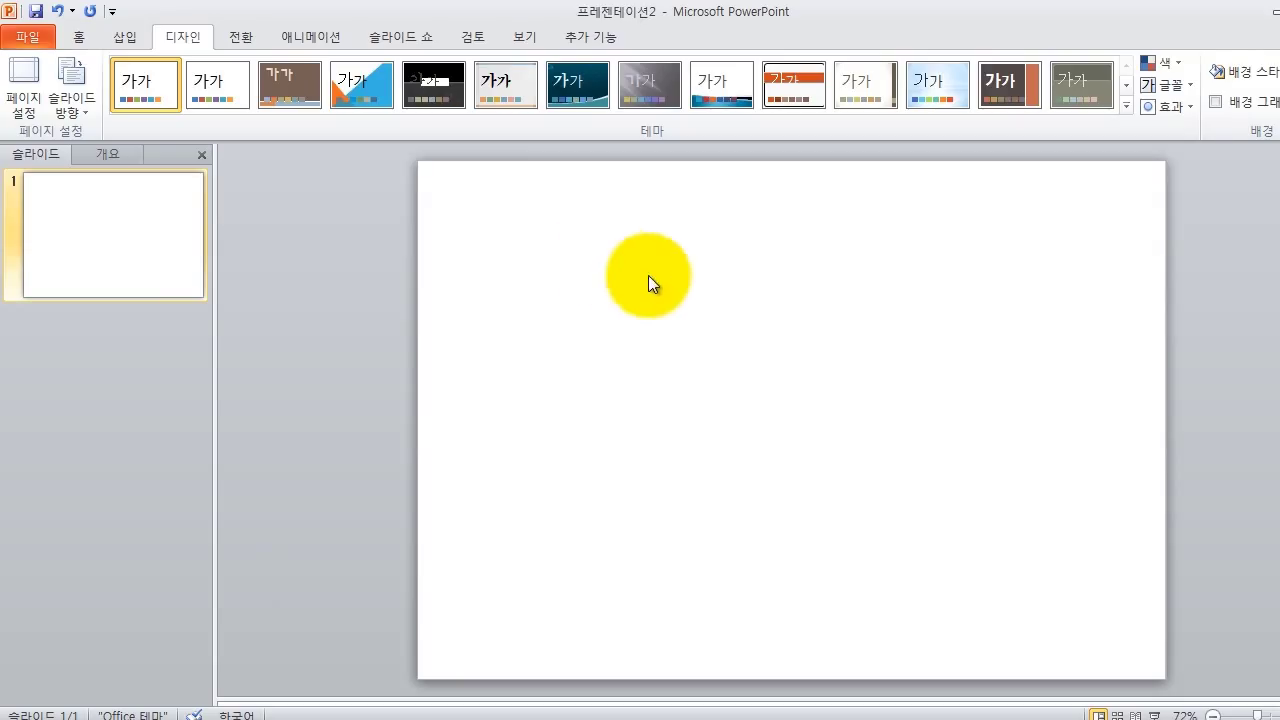
# - Add five new slides after the first and return to slide 1
pyautogui.click(77, 40)
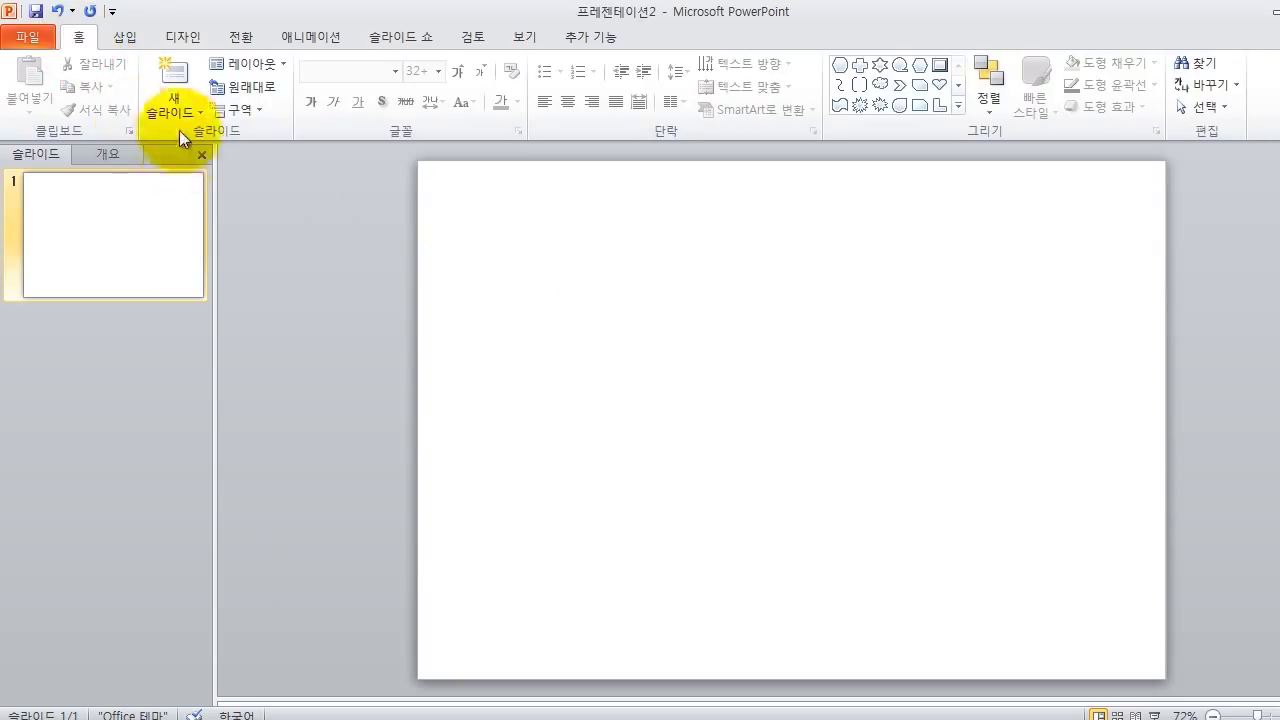
pyautogui.click(173, 69)
pyautogui.click(173, 69)
pyautogui.click(173, 69)
pyautogui.click(173, 69)
pyautogui.click(173, 69)
pyautogui.moveTo(199, 537); pyautogui.dragTo(253, 255)
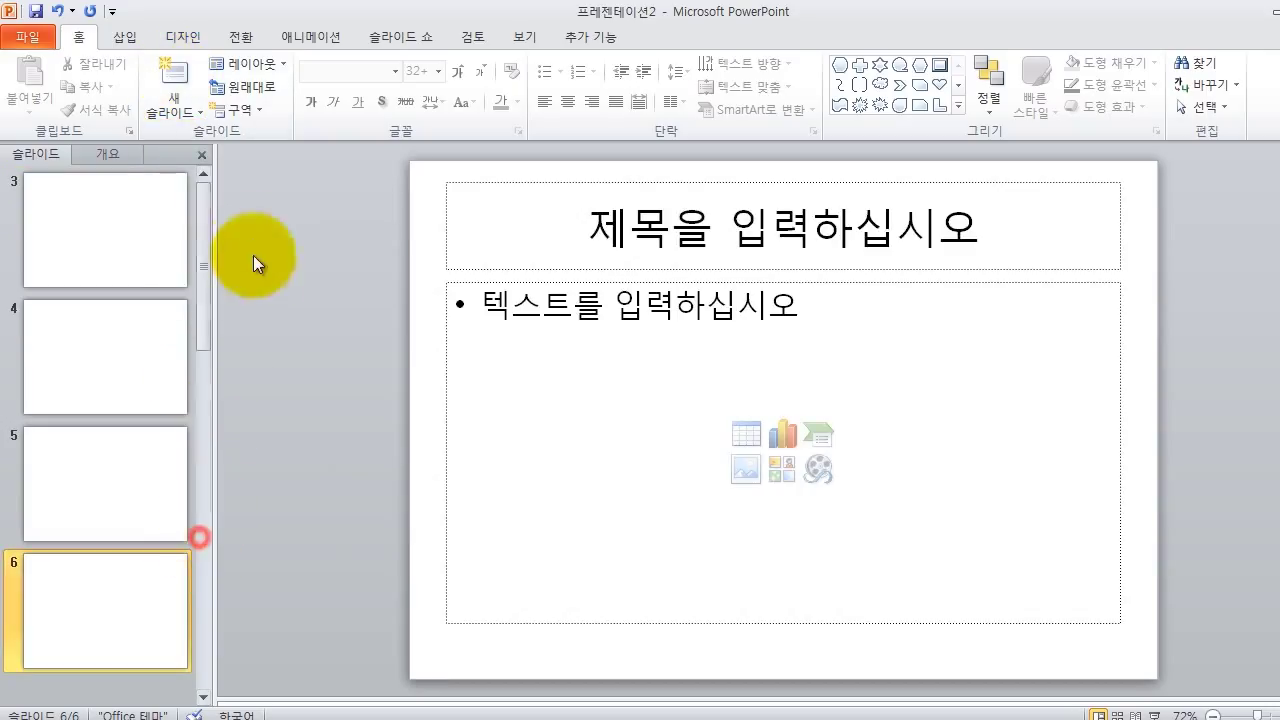
pyautogui.click(122, 237)
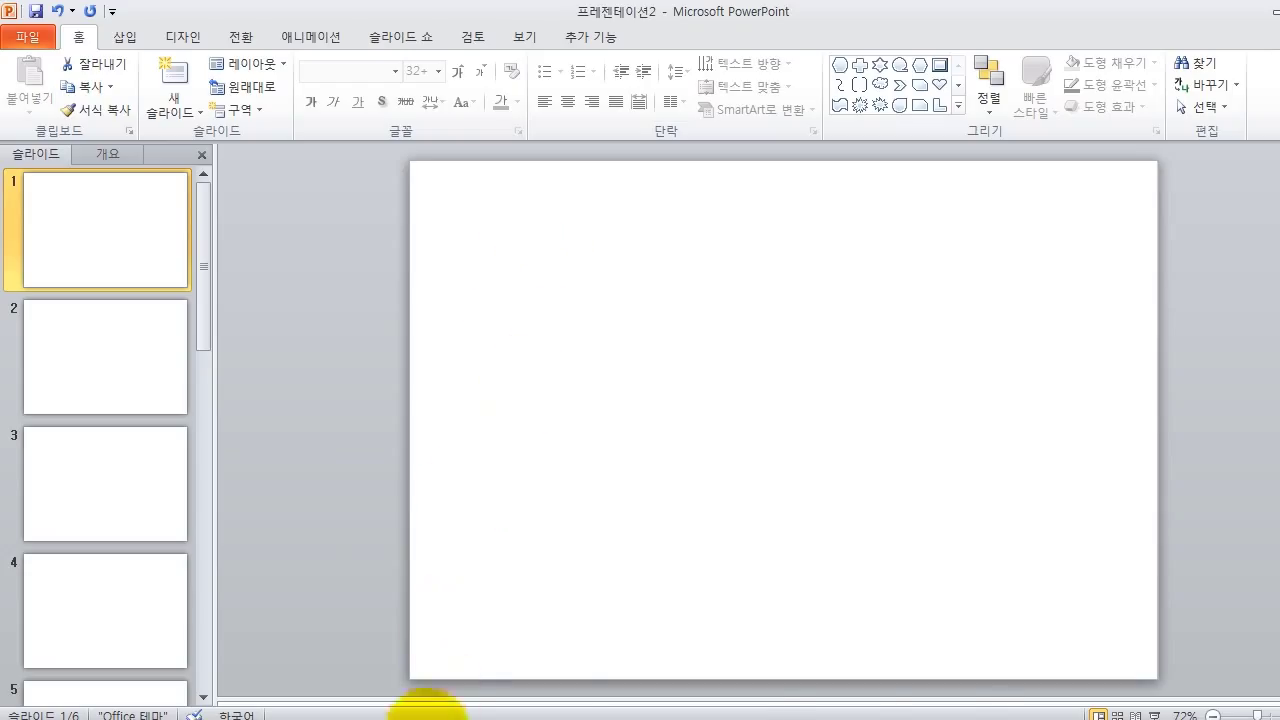
# - Switch to the exam PDF in Adobe Reader and check the slide master requirements and slide 2 layout, returning to PowerPoint
pyautogui.click(432, 716)
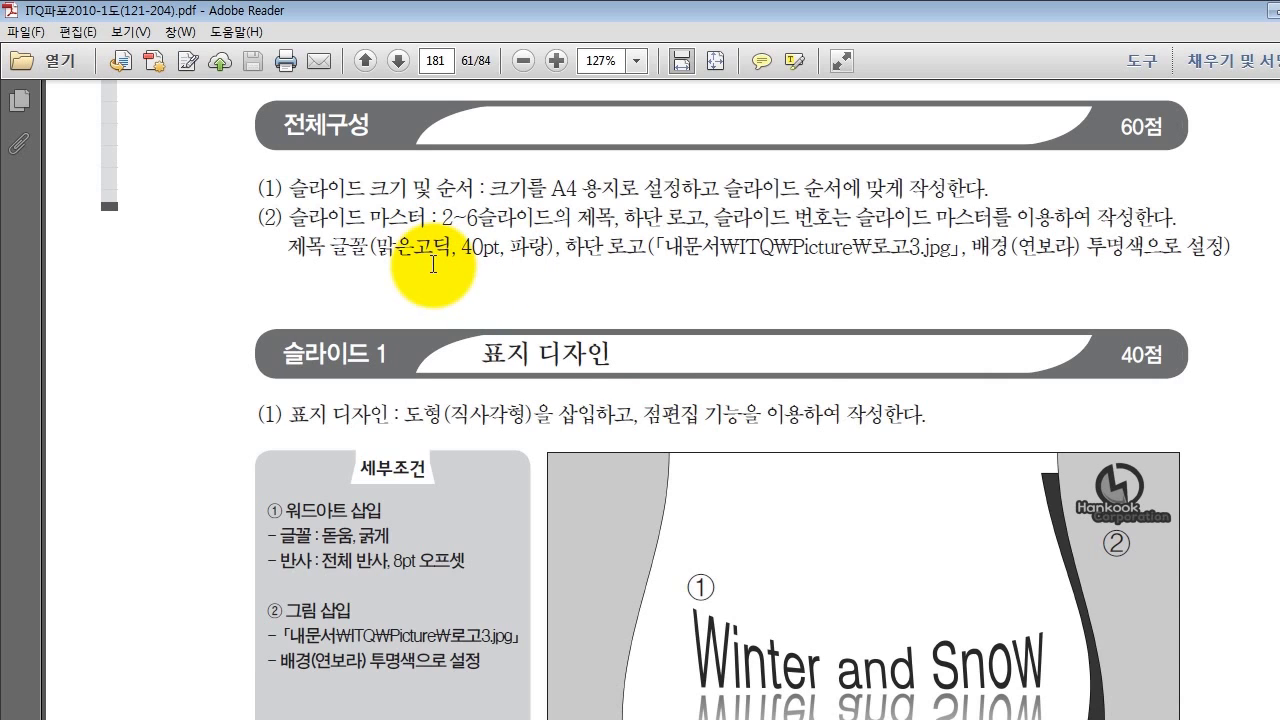
pyautogui.scroll(-10, 790, 368)
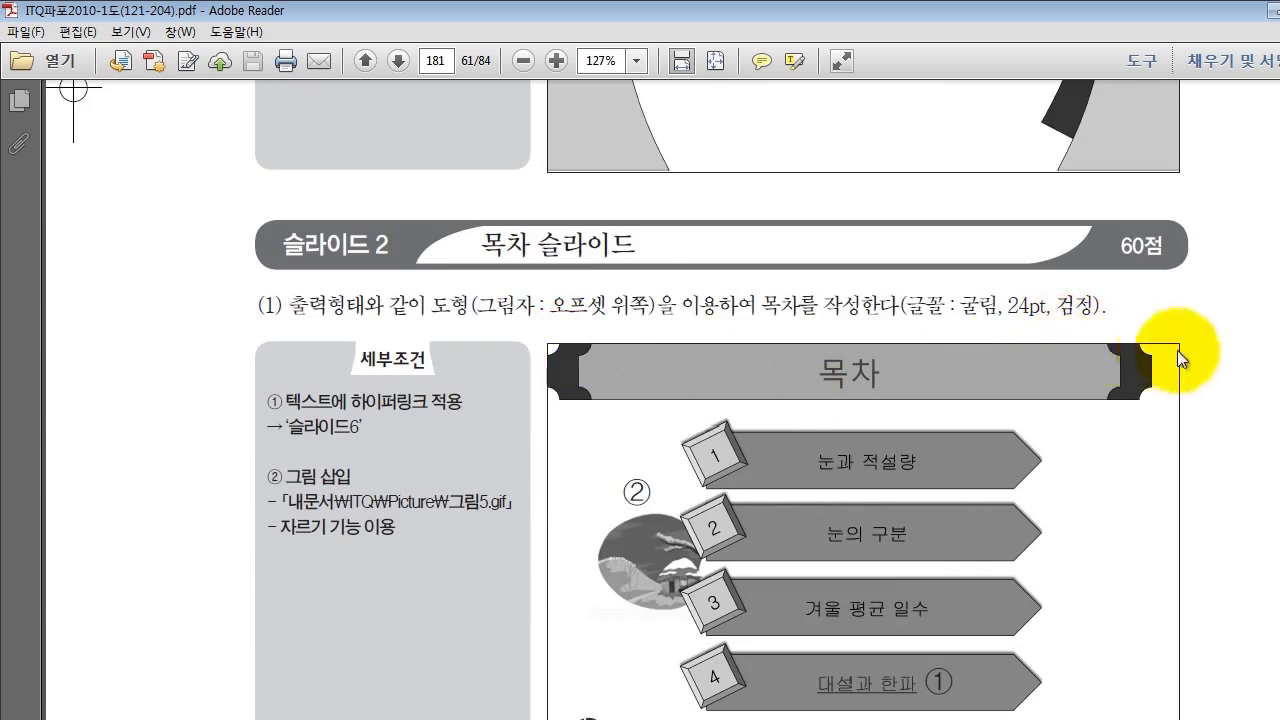
pyautogui.scroll(-5, 640, 368)
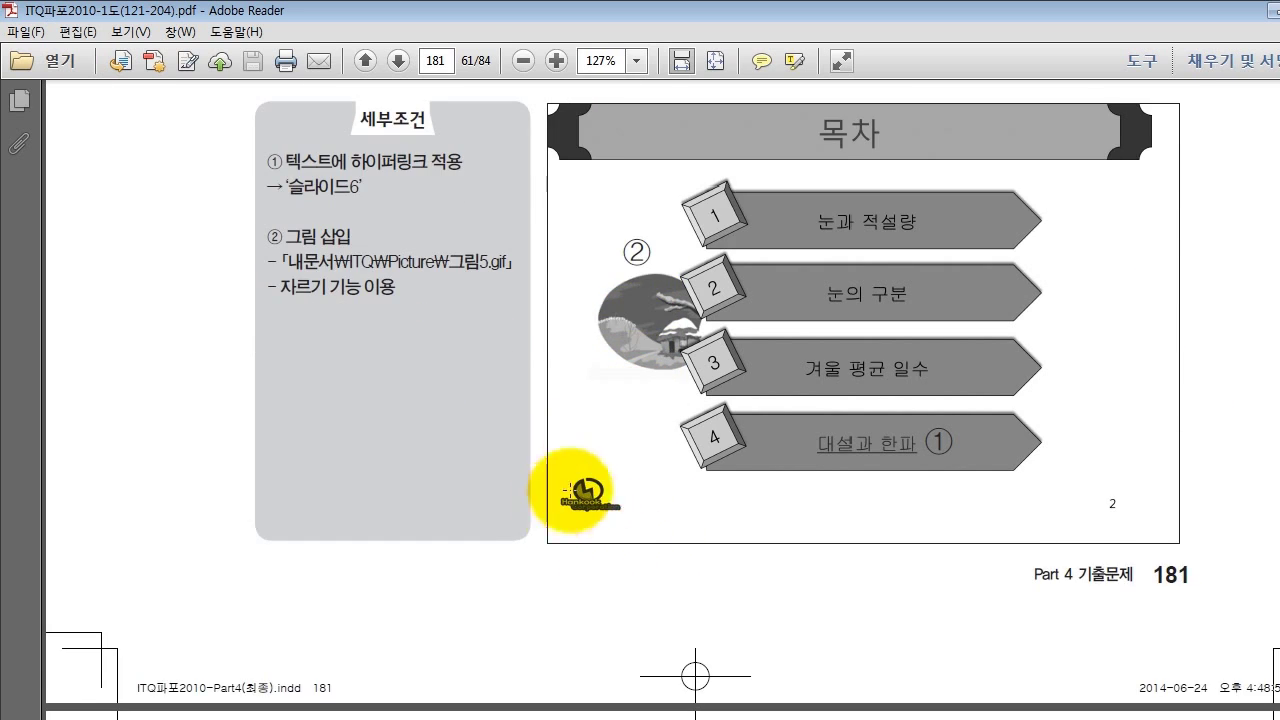
pyautogui.click(395, 718)
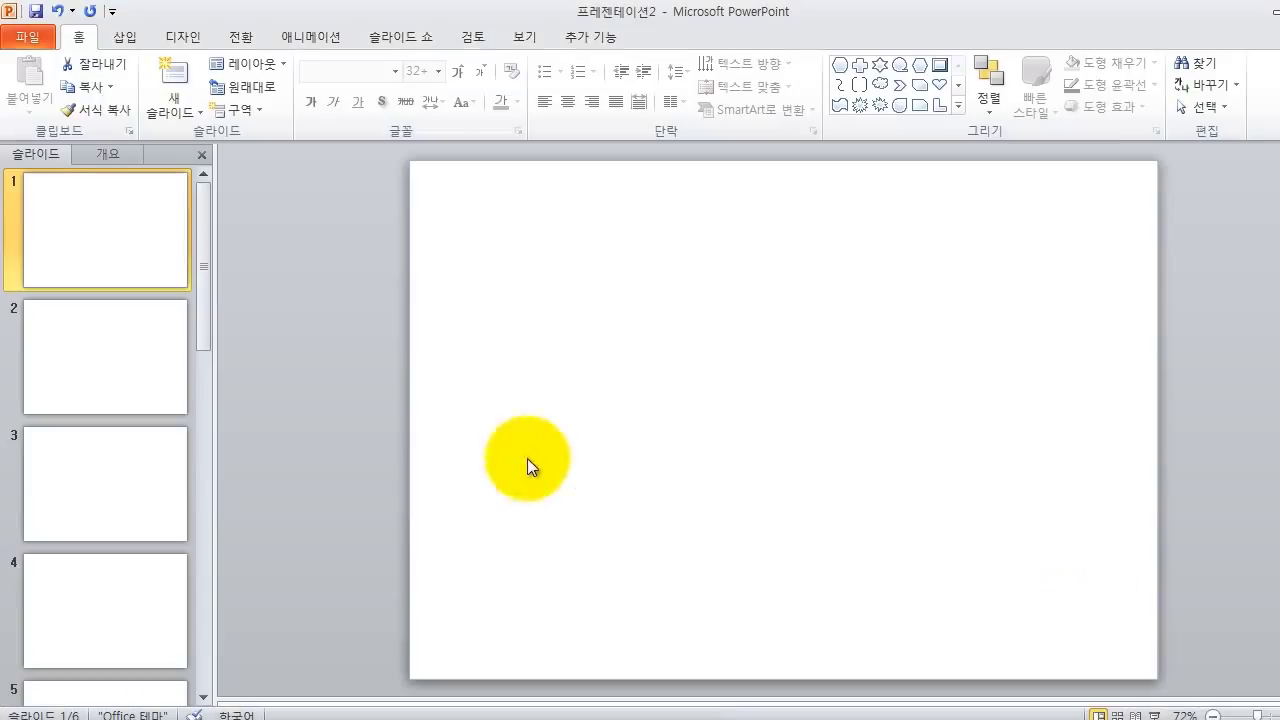
# - Enter slide master view and select the top-level master slide
pyautogui.click(640, 382)
pyautogui.click(532, 39)
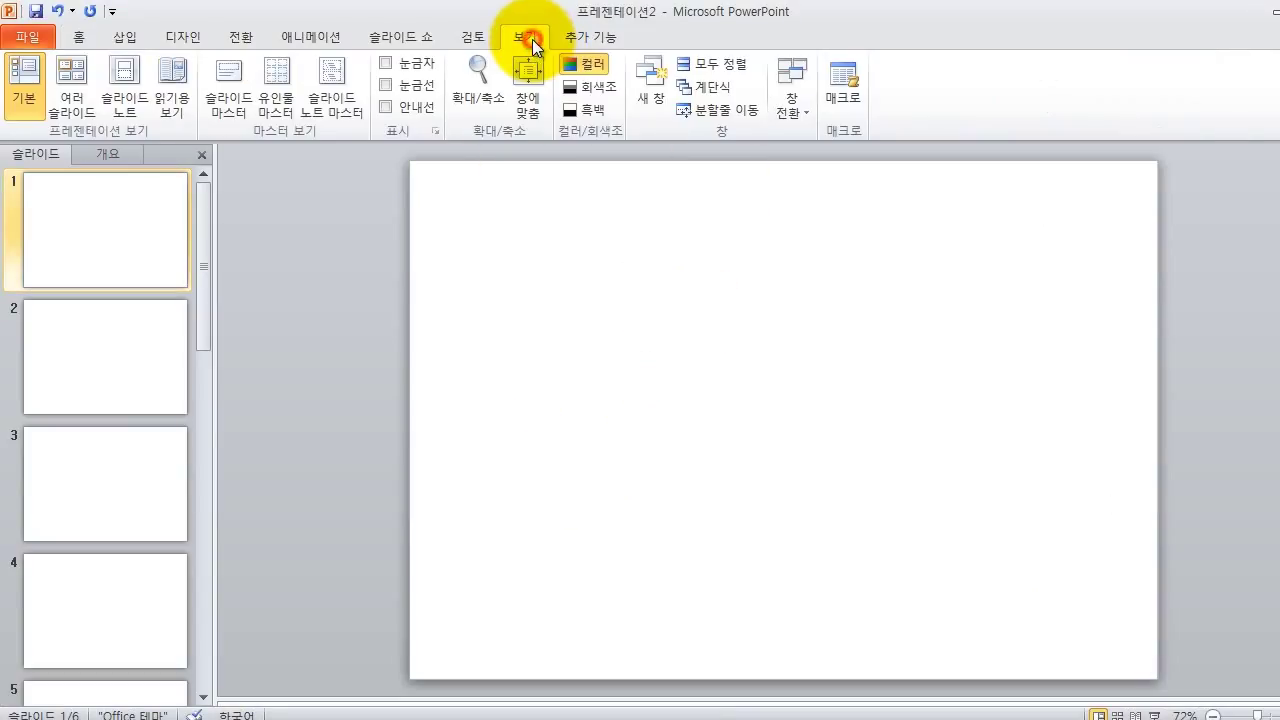
pyautogui.click(229, 74)
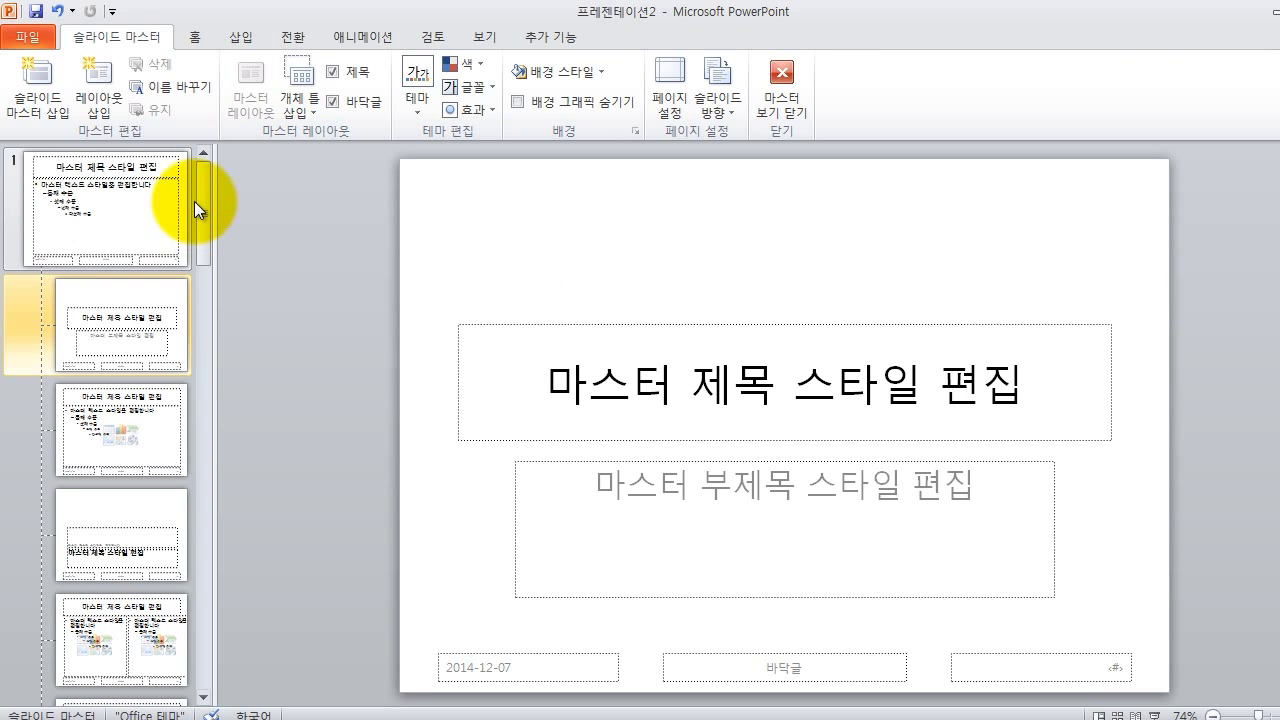
pyautogui.click(160, 205)
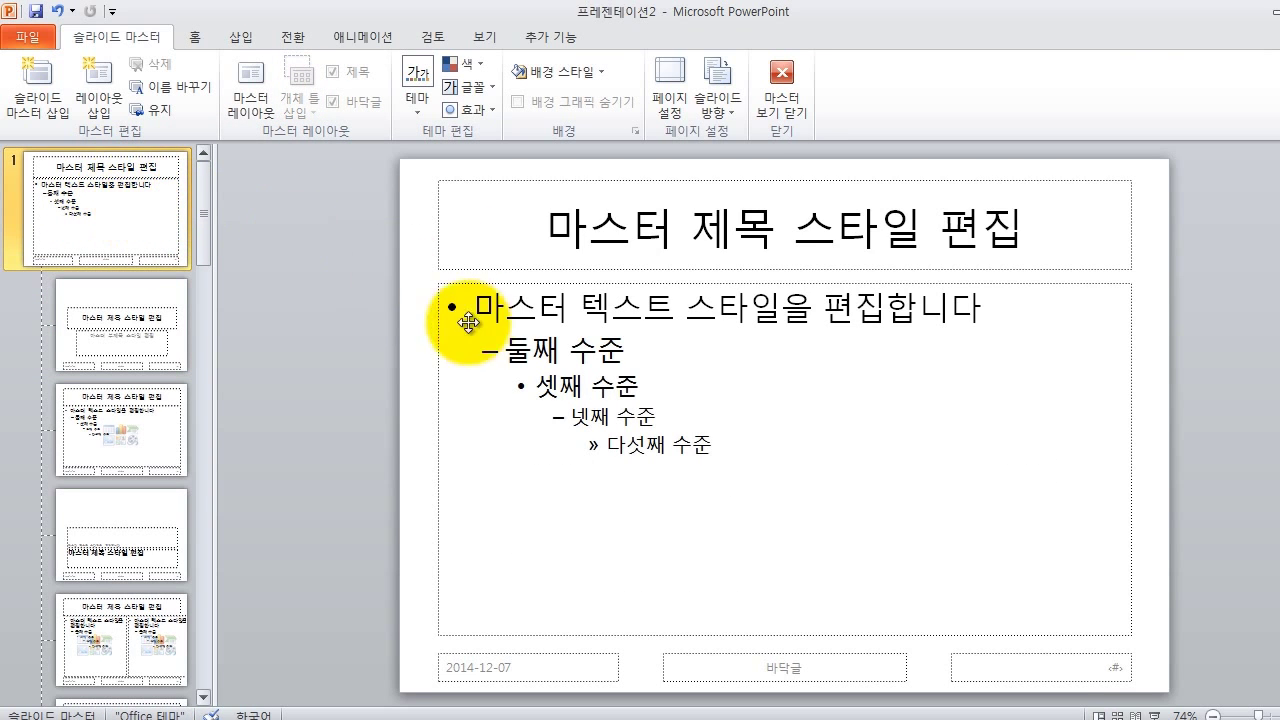
# - Format the master title text at 40 pt in the standard blue colour
pyautogui.click(466, 270)
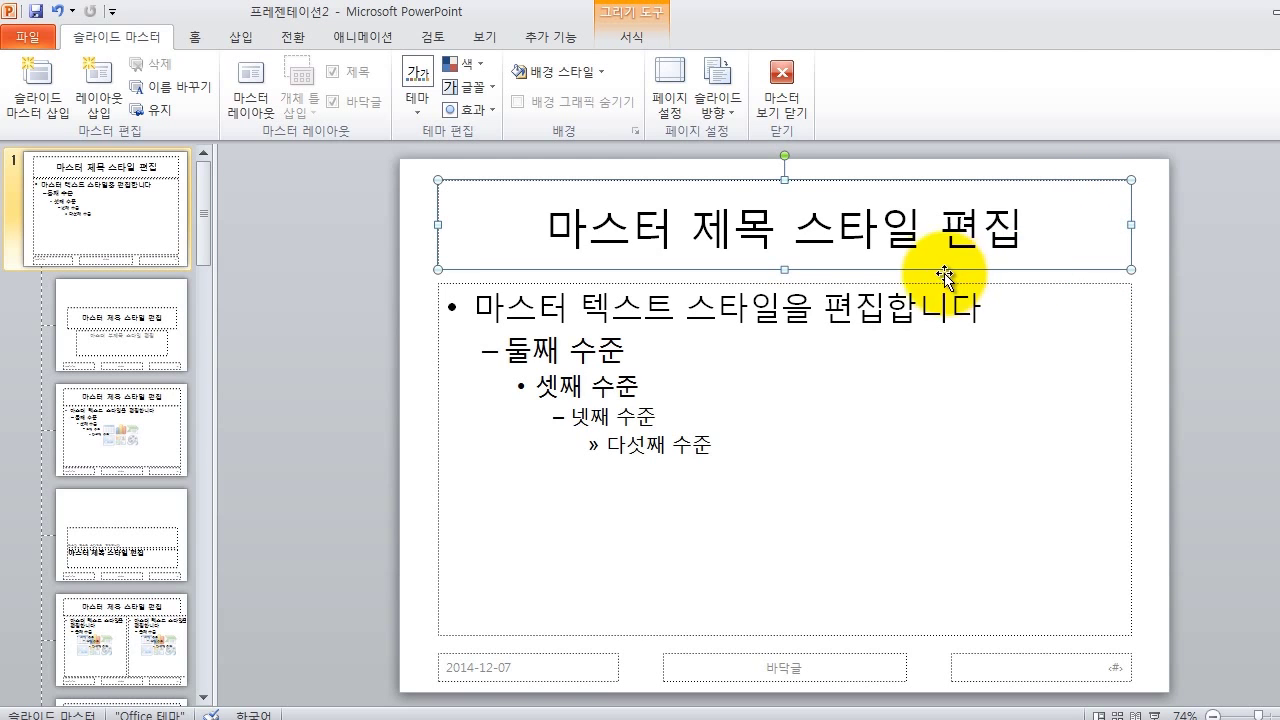
pyautogui.click(200, 39)
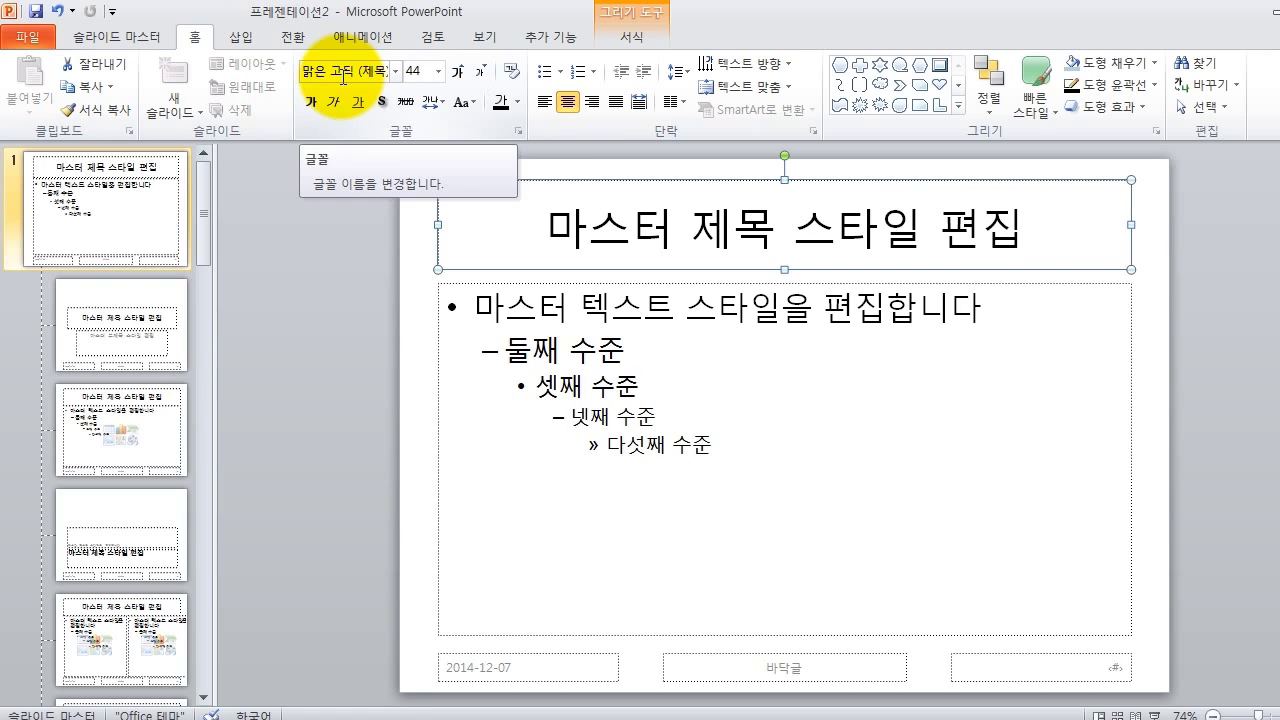
pyautogui.click(438, 71)
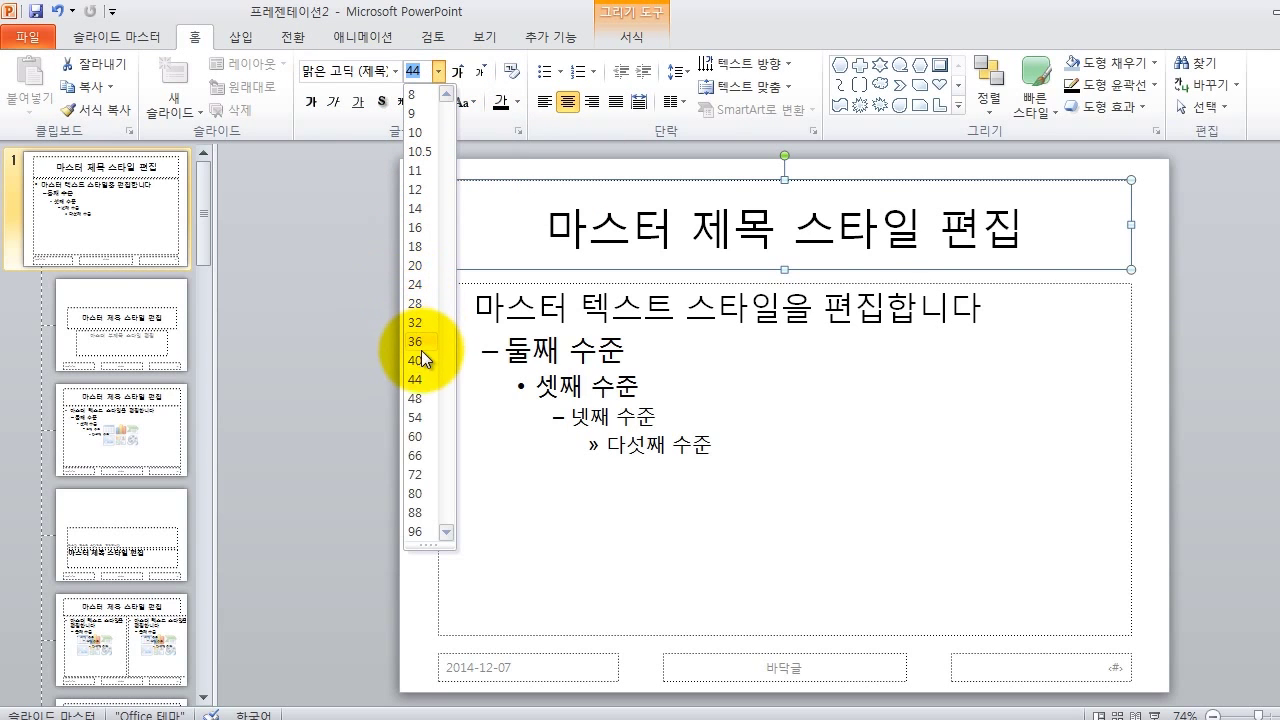
pyautogui.click(417, 359)
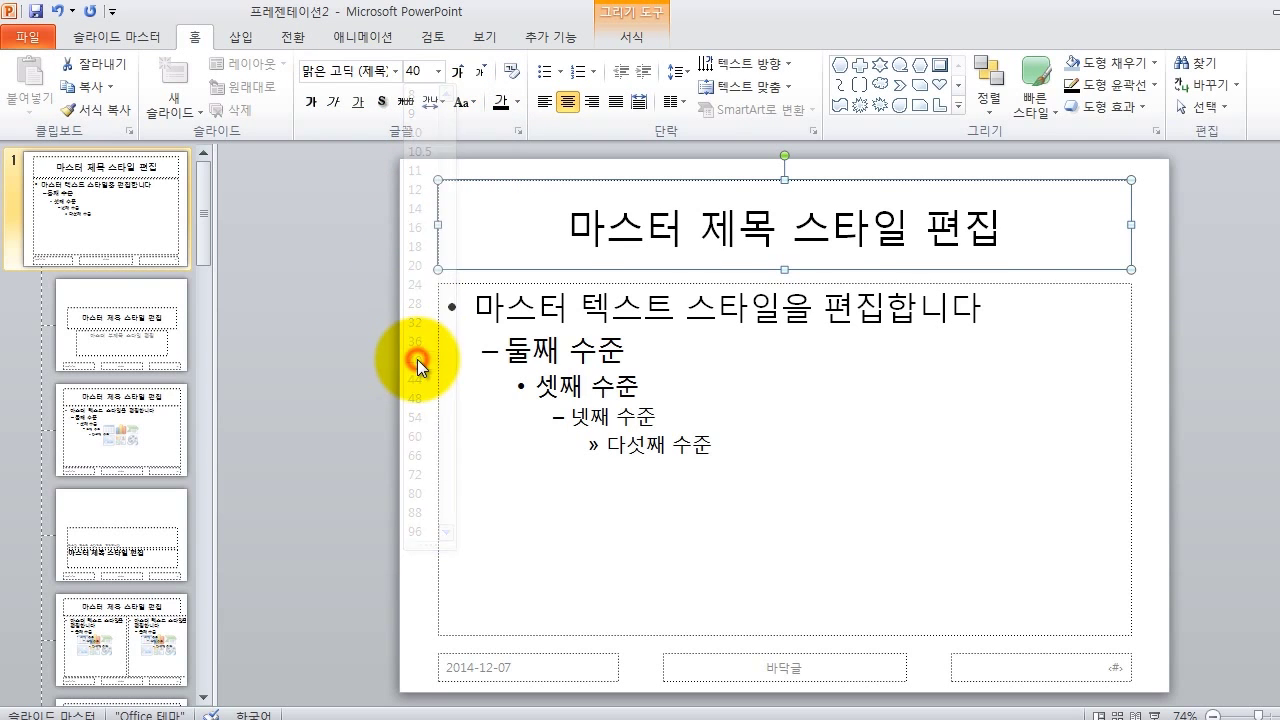
pyautogui.click(519, 103)
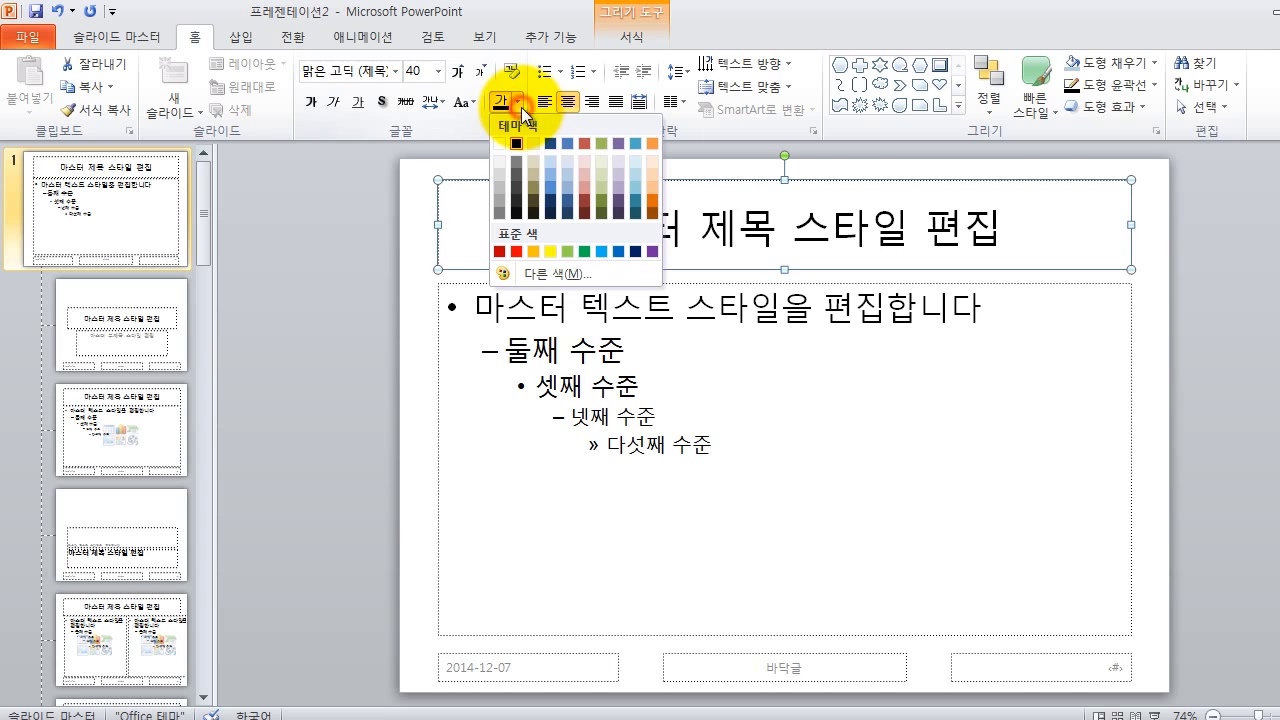
pyautogui.click(616, 249)
# - Draw a plaque shape about 26.76 cm wide and 3.32 cm high as a banner across the top of the master slide
pyautogui.click(434, 251)
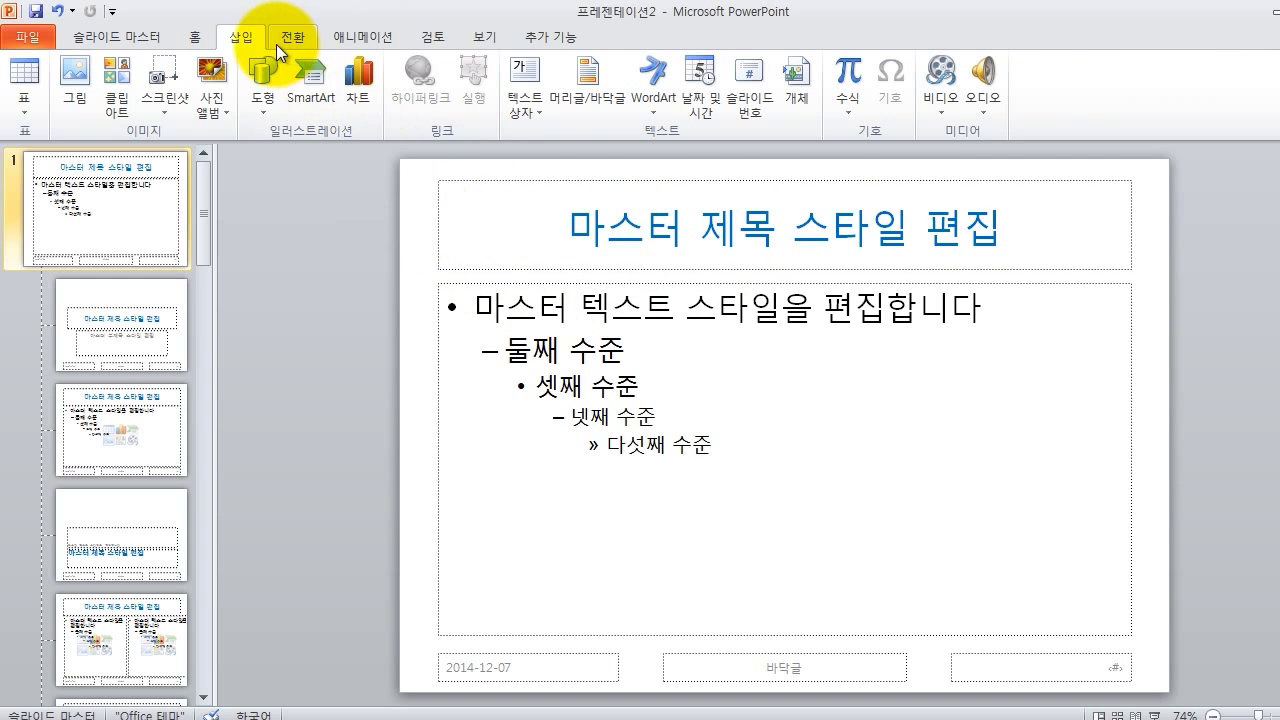
pyautogui.click(270, 78)
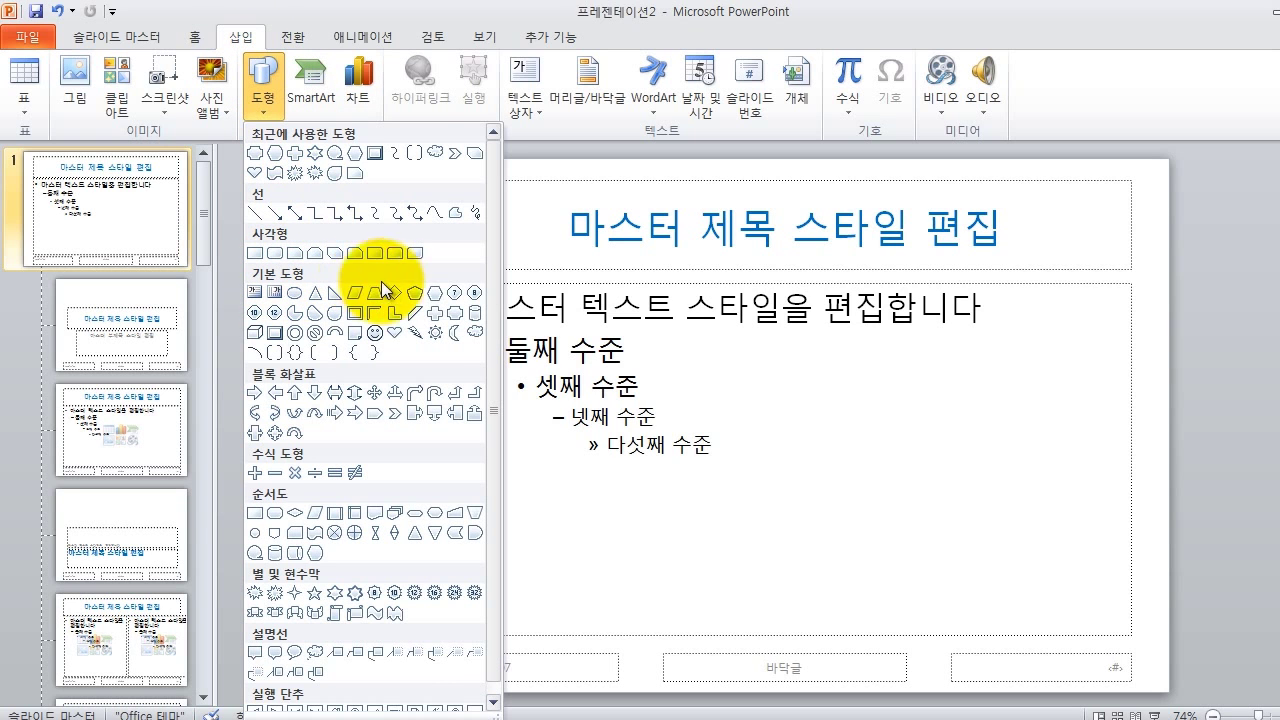
pyautogui.click(454, 316)
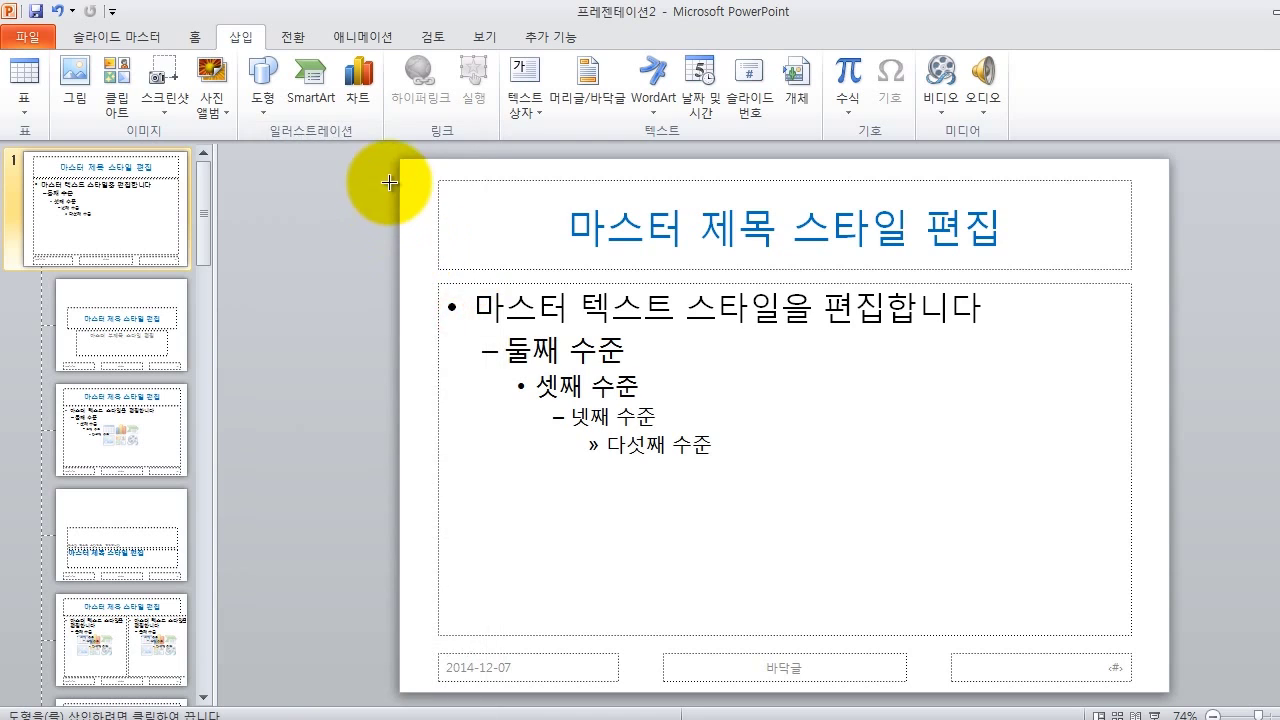
pyautogui.moveTo(397, 158)
pyautogui.mouseDown()
pyautogui.moveTo(491, 231)
pyautogui.moveTo(1069, 266)
pyautogui.moveTo(1060, 260)
pyautogui.moveTo(1148, 252)
pyautogui.mouseUp()
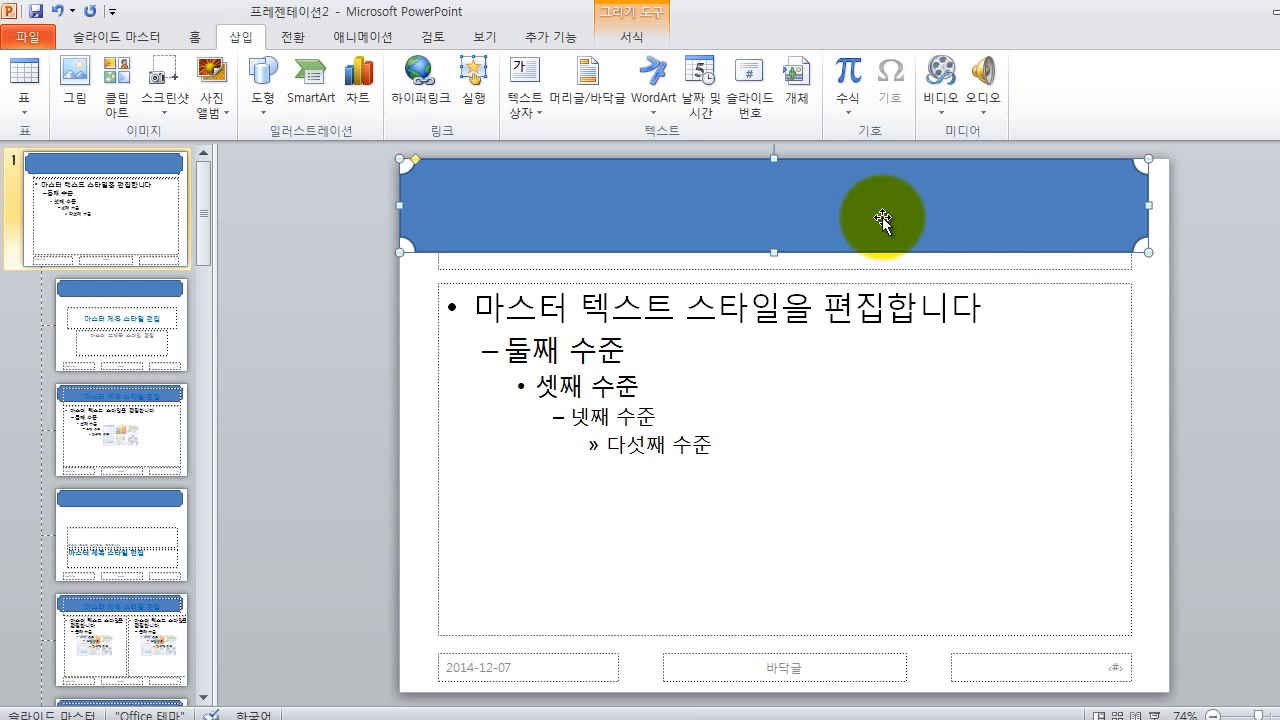
# - Give the plaque banner a black outline and choose its line weight
pyautogui.click(628, 38)
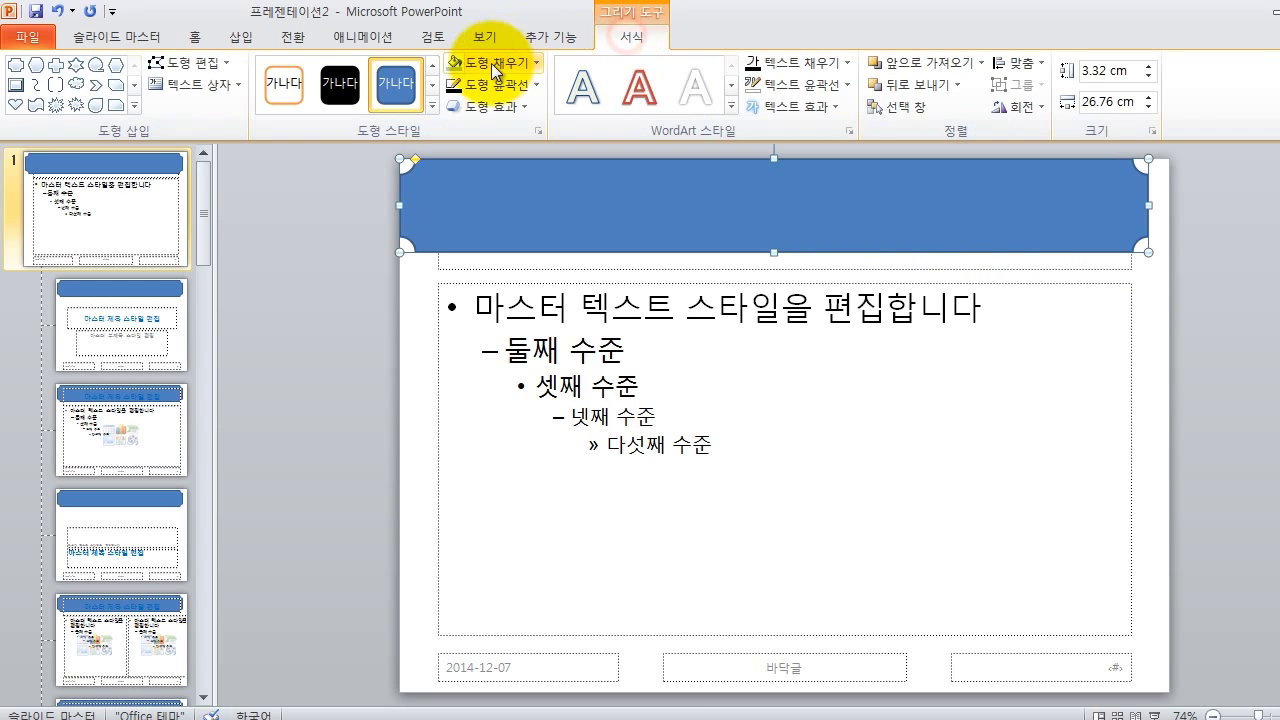
pyautogui.click(537, 85)
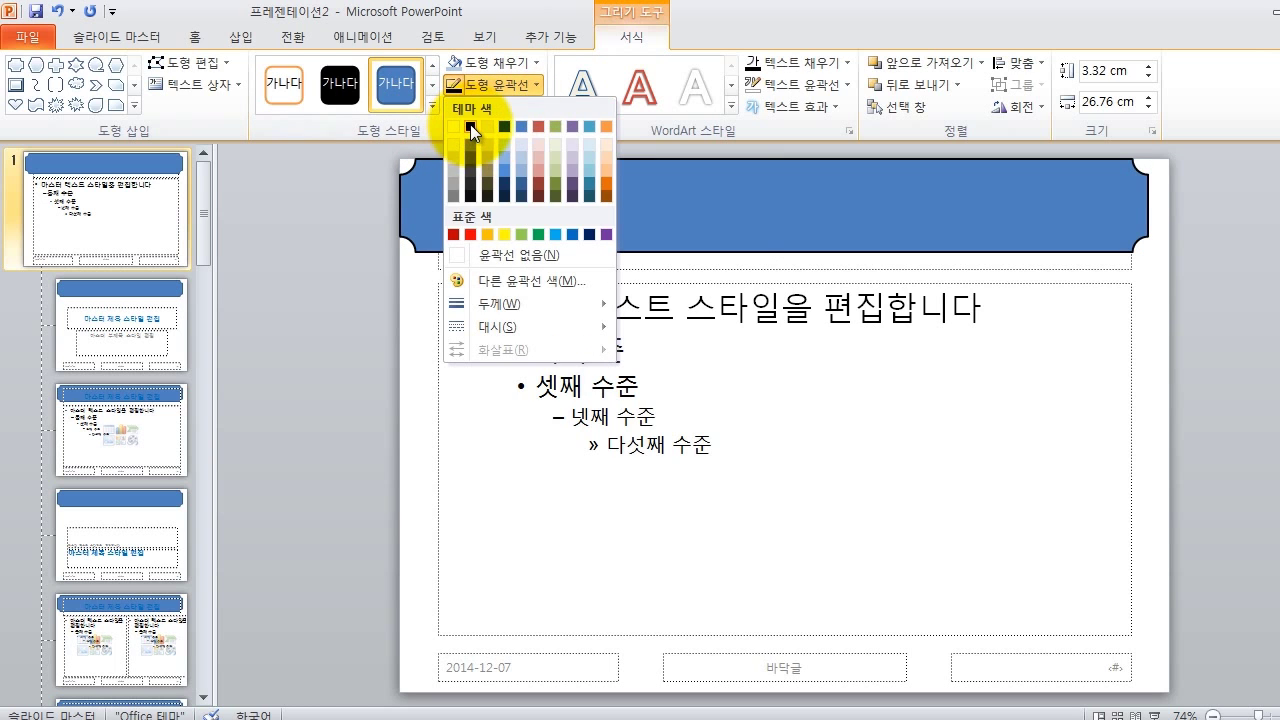
pyautogui.click(470, 126)
pyautogui.click(537, 85)
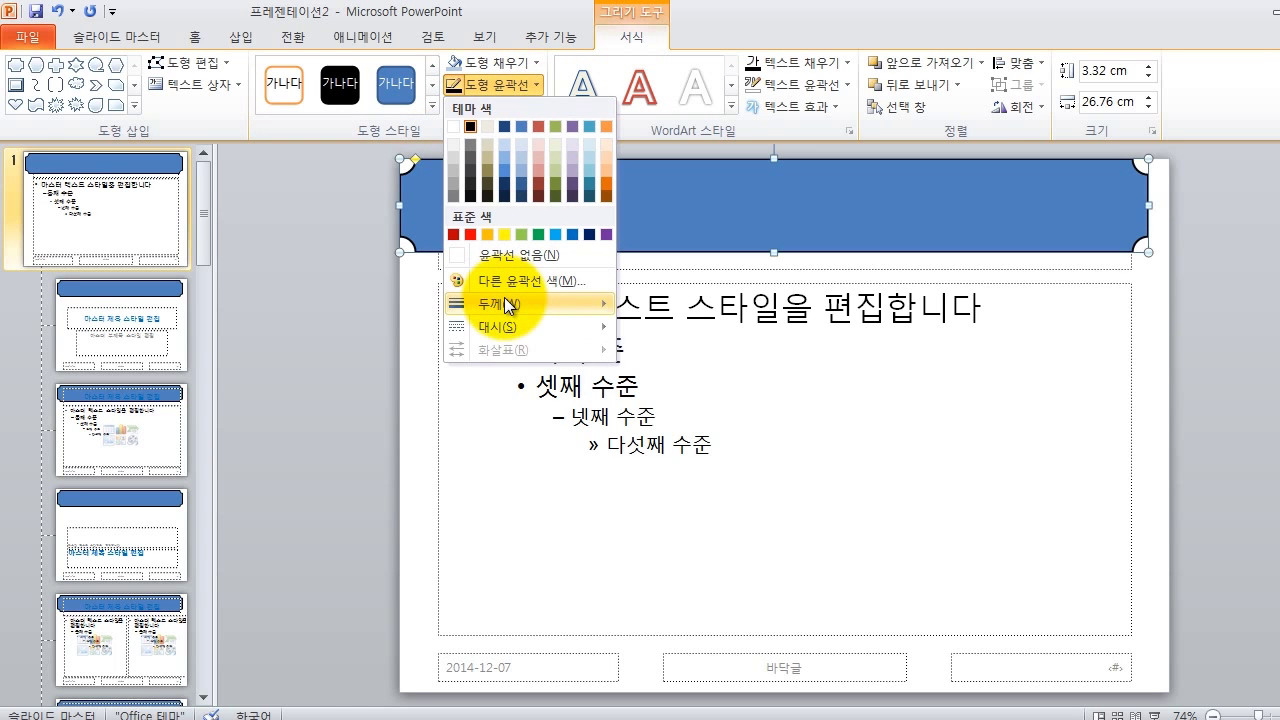
pyautogui.moveTo(504, 301)
pyautogui.click(738, 349)
# - Make the banner's formatting the default for shapes and adjust the banner's height to about 3.32 cm
pyautogui.moveTo(775, 250); pyautogui.dragTo(773, 246)
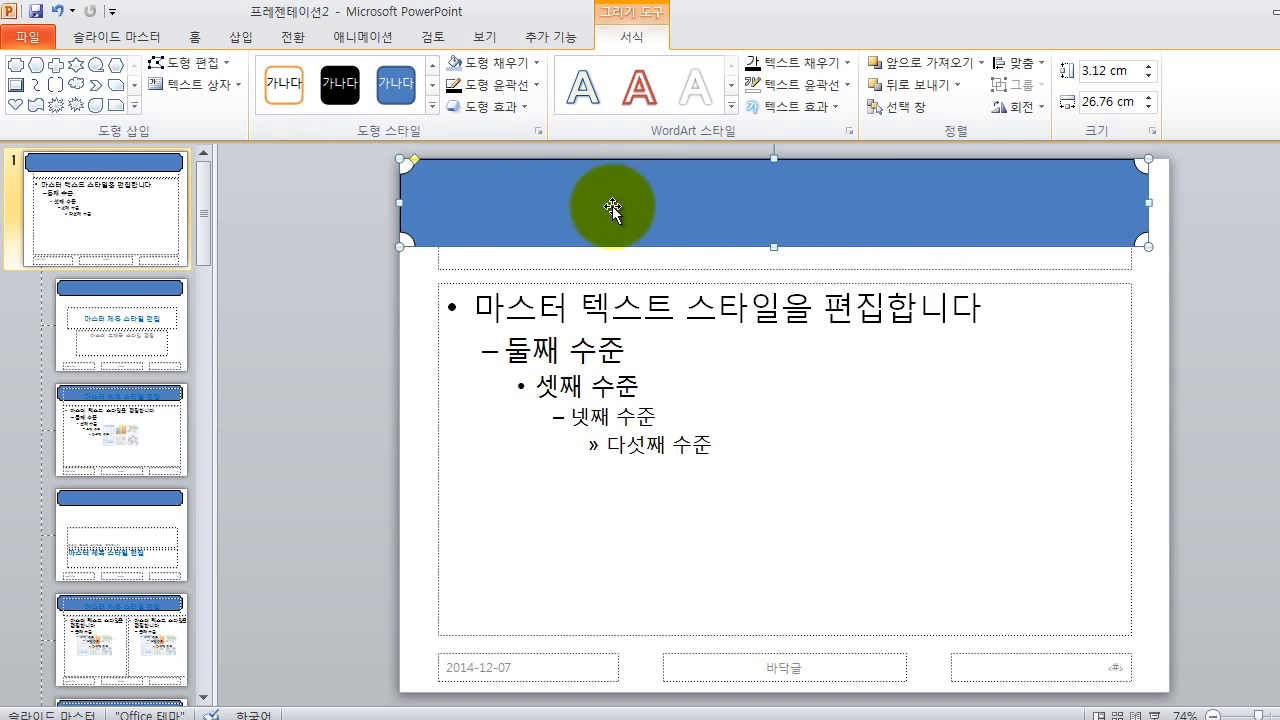
pyautogui.rightClick(658, 193)
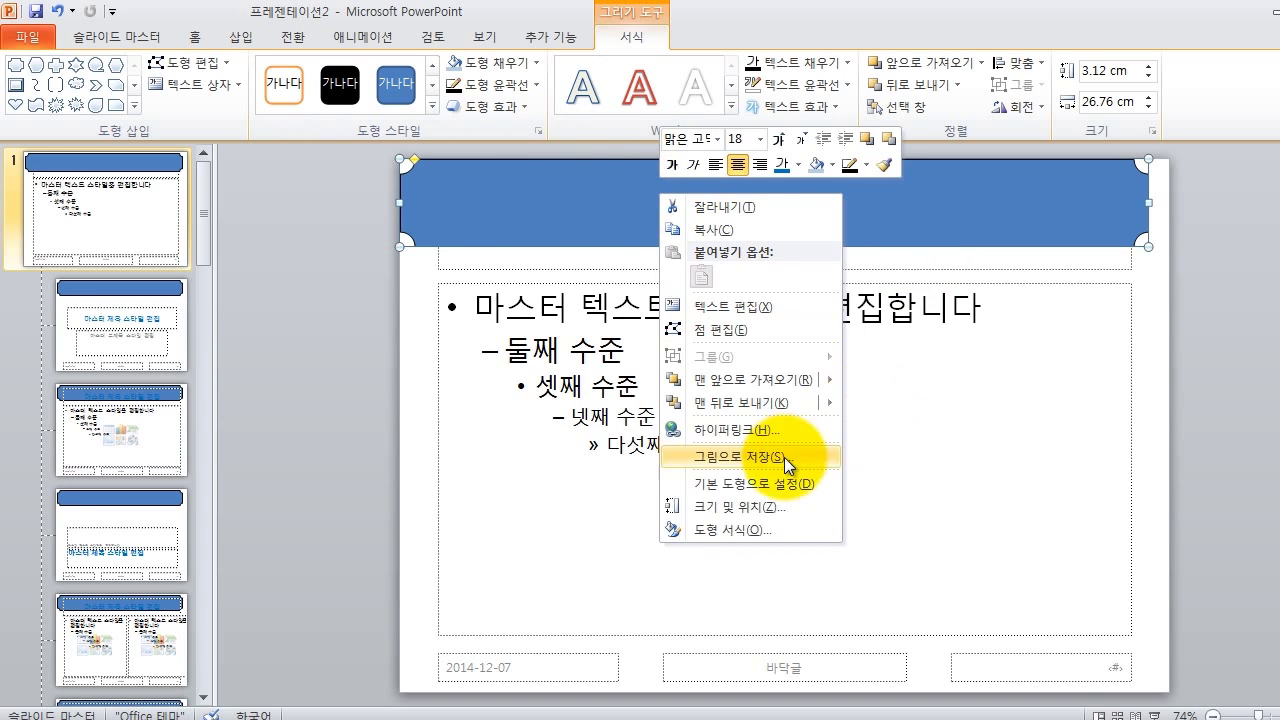
pyautogui.click(781, 485)
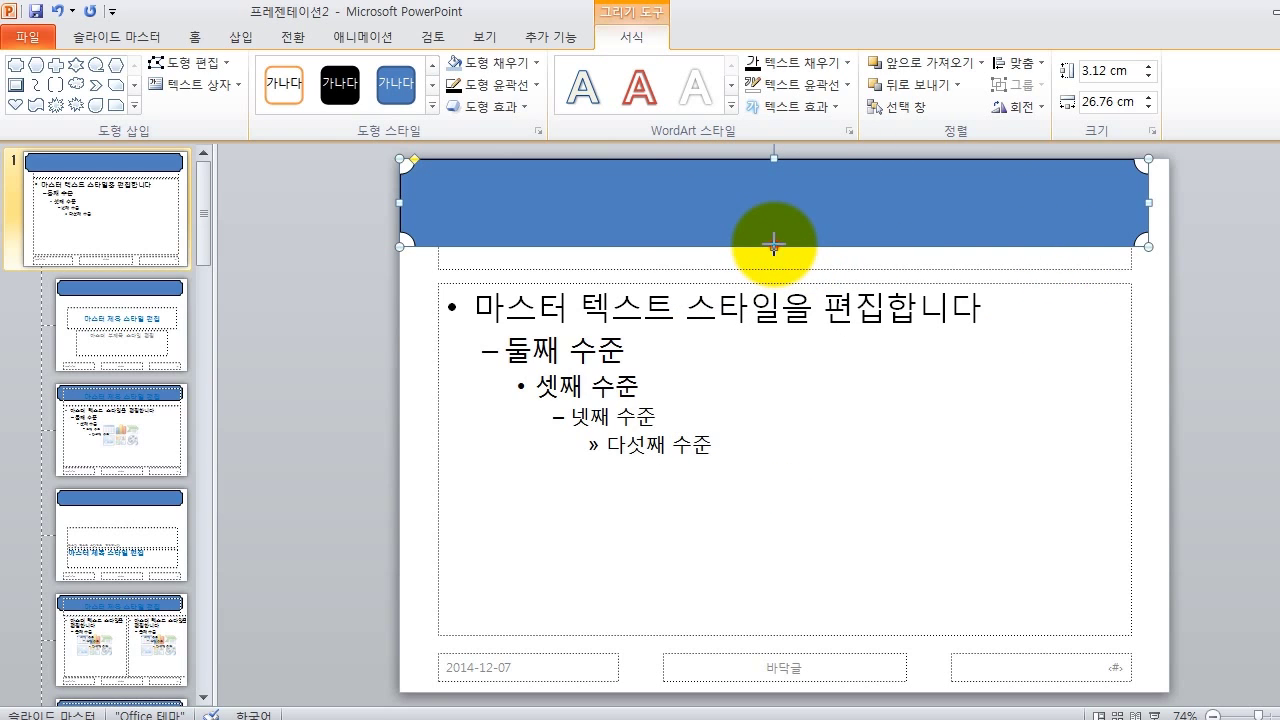
pyautogui.moveTo(773, 247); pyautogui.dragTo(773, 252)
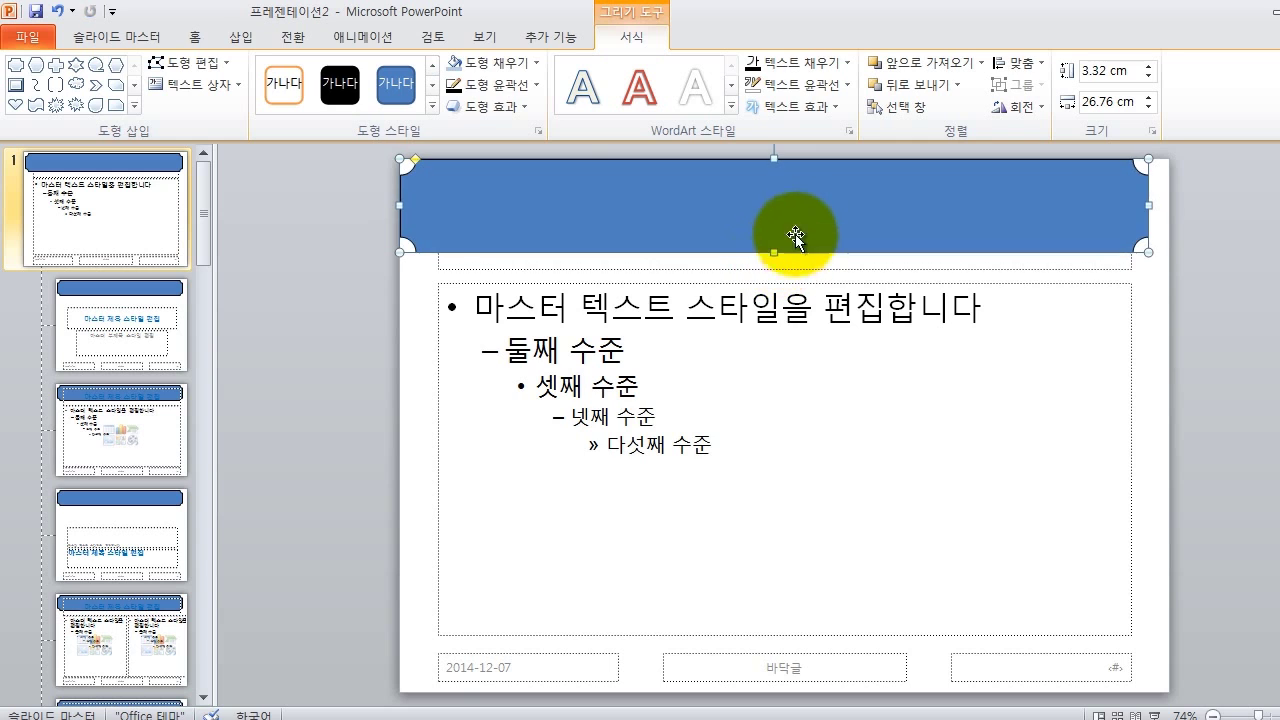
# - Fill the banner with the darkest shade of the dark blue theme colour, keeping it in place
pyautogui.click(536, 64)
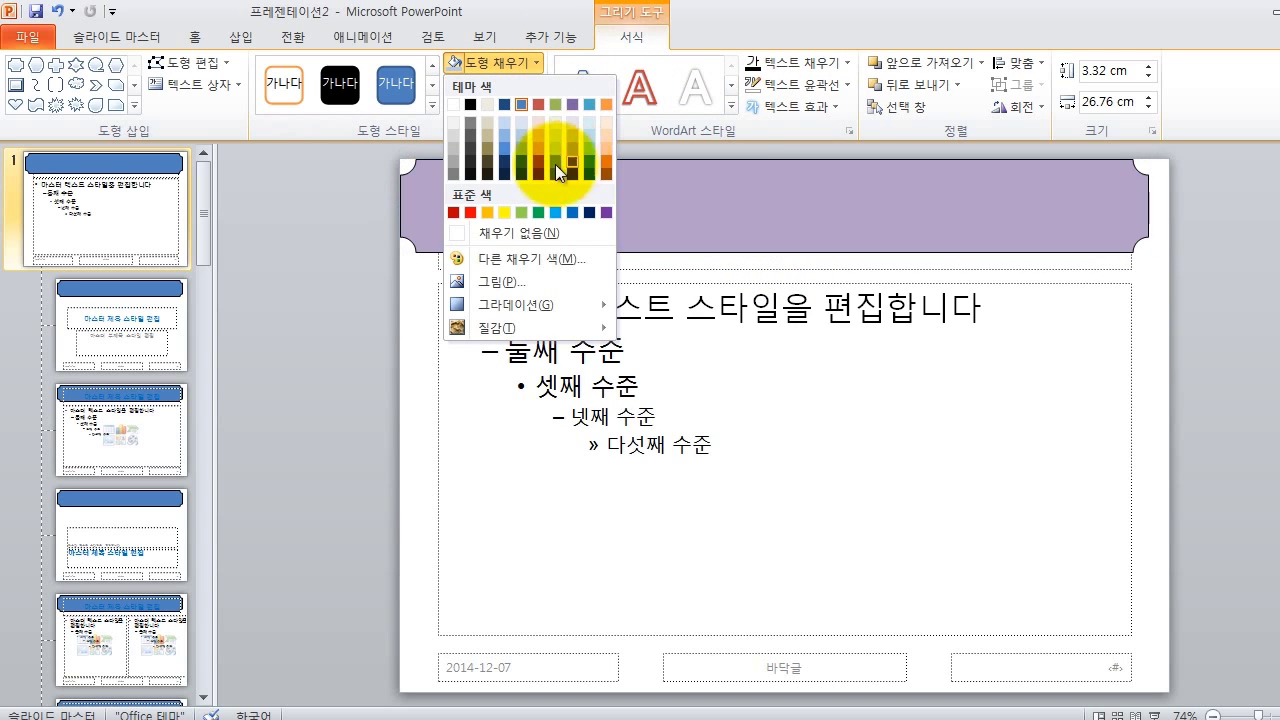
pyautogui.click(503, 172)
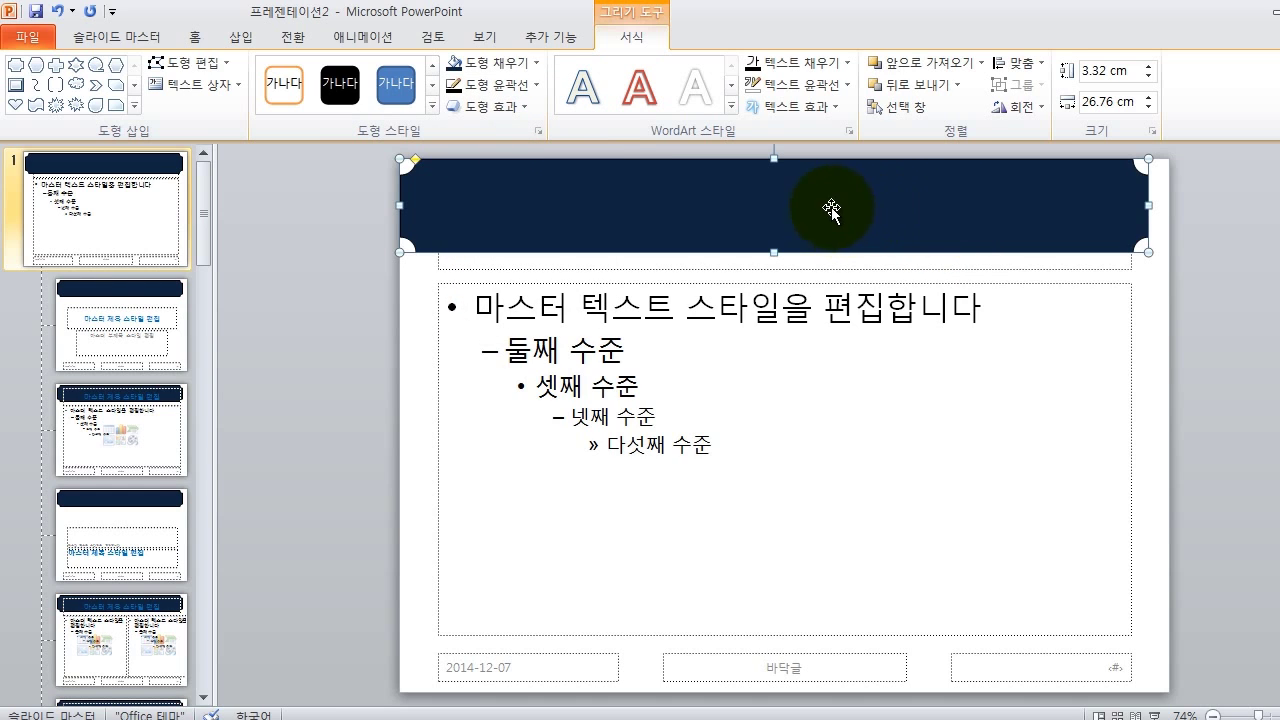
pyautogui.moveTo(850, 211)
pyautogui.mouseDown()
pyautogui.moveTo(843, 223)
pyautogui.moveTo(869, 228)
pyautogui.mouseUp()
pyautogui.hotkey('ctrl', 'z')
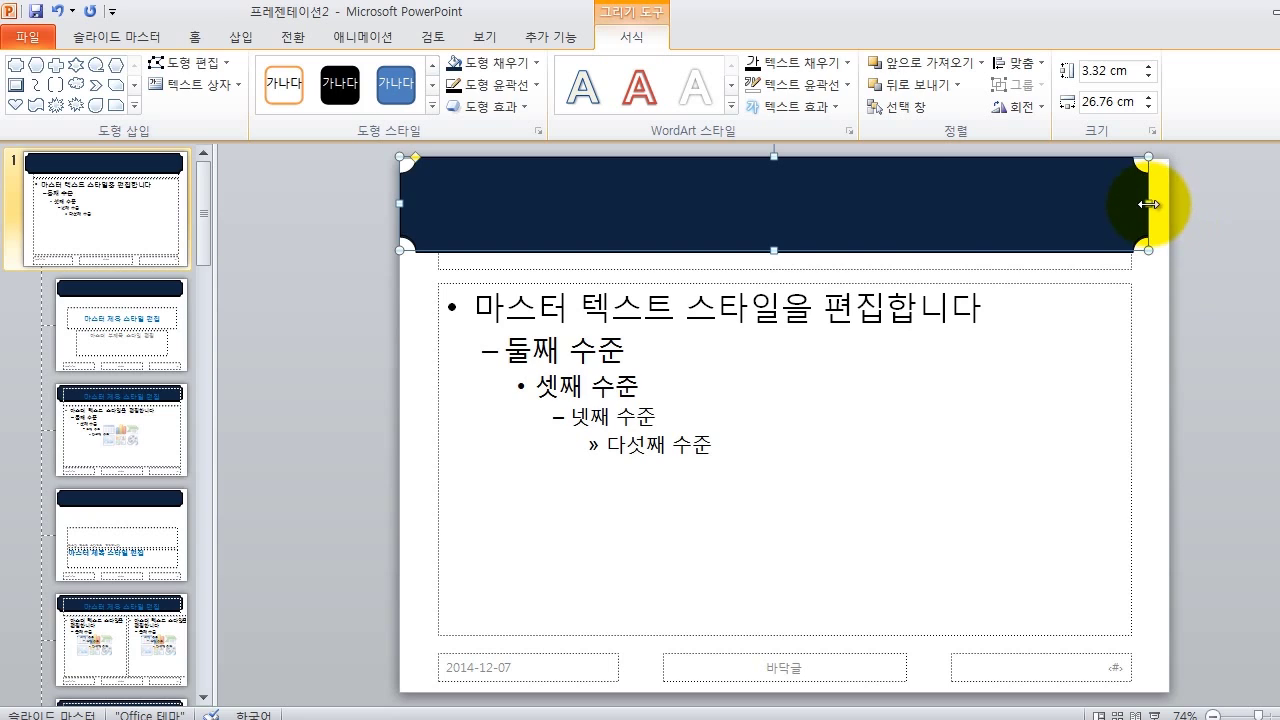
# - Overlay the banner with a centred copy about 24.36 cm wide and fill the copy with a light olive green theme colour
pyautogui.moveTo(1147, 203); pyautogui.dragTo(1112, 212)
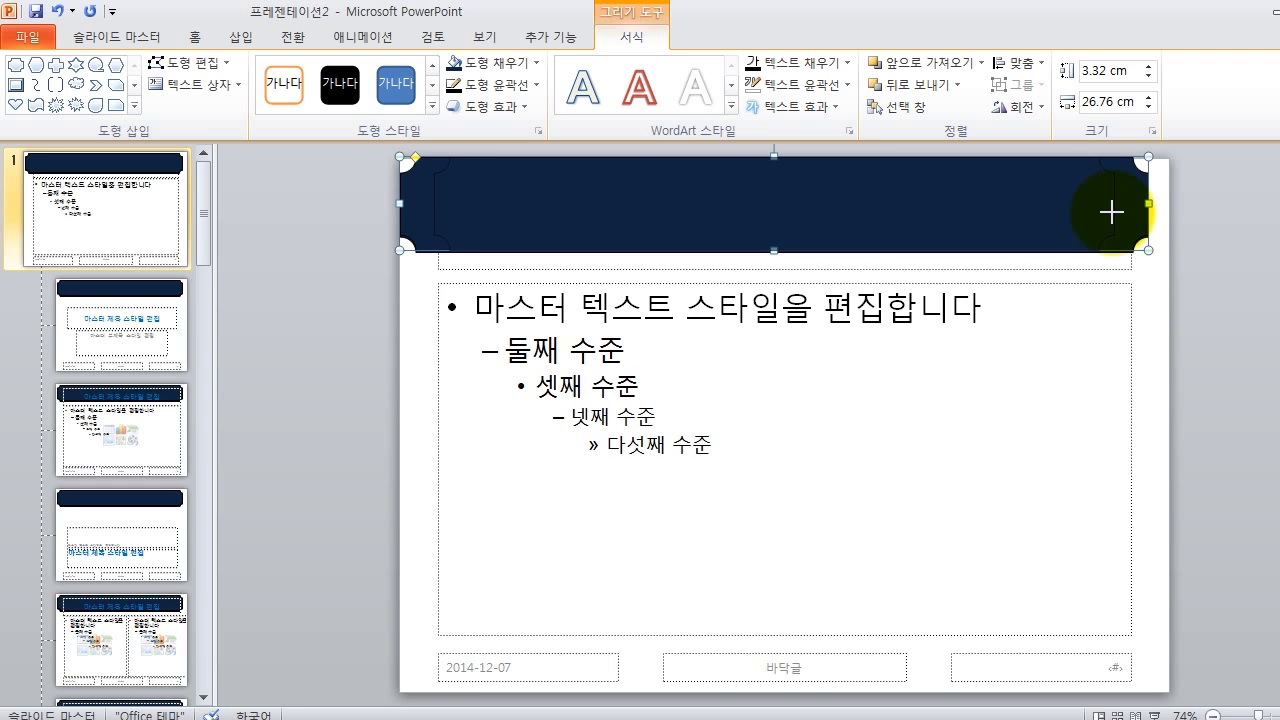
pyautogui.moveTo(1112, 214); pyautogui.dragTo(1114, 214)
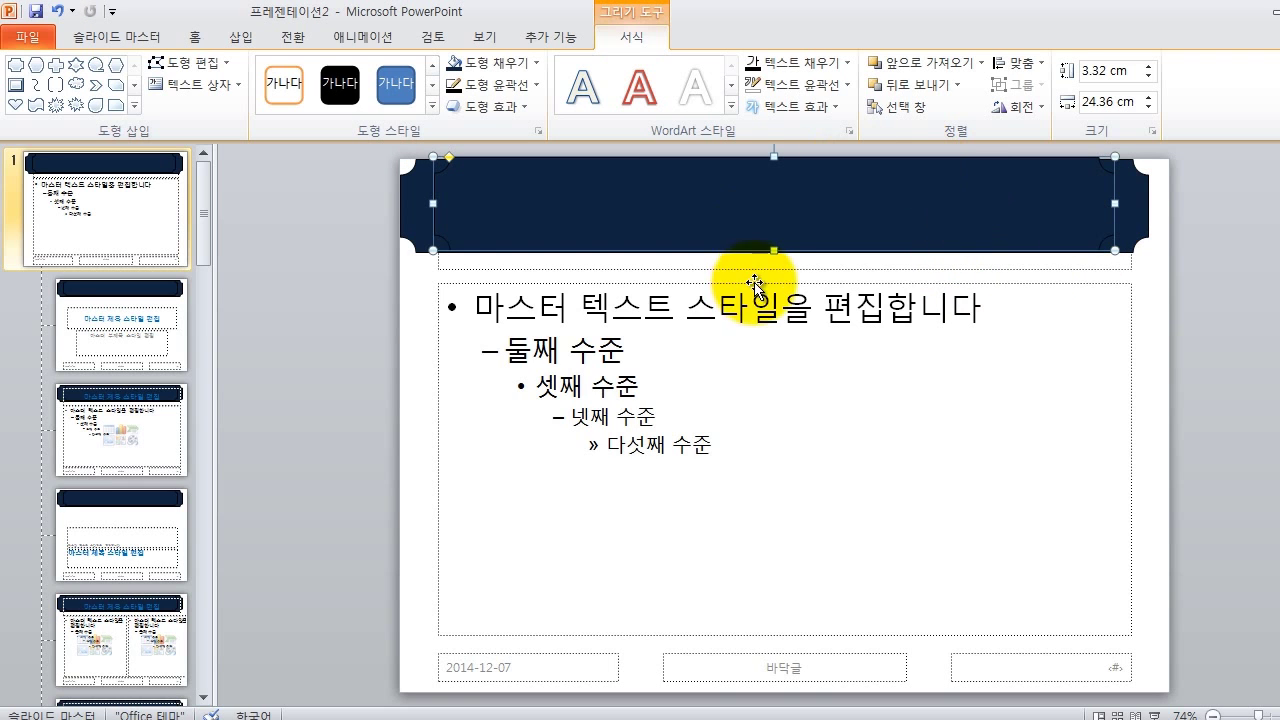
pyautogui.click(536, 63)
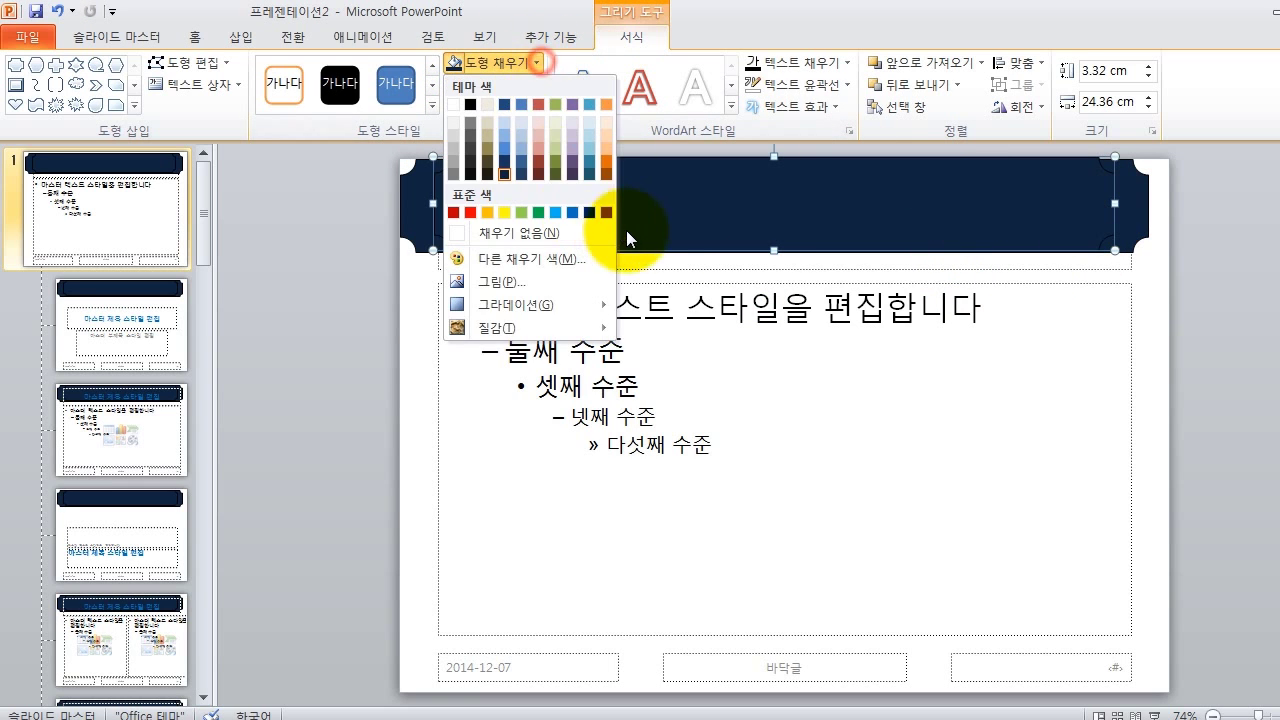
pyautogui.click(553, 147)
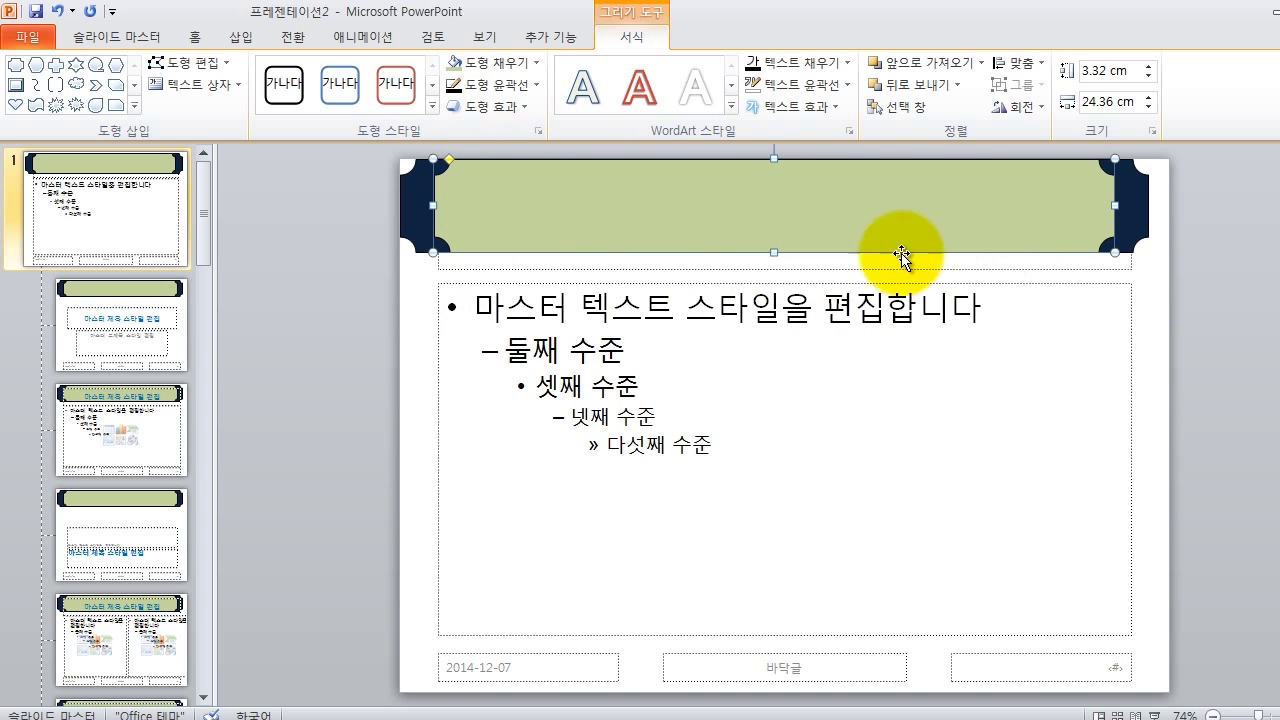
# - Bring the title placeholder in front of the banner shapes and move it up so it sits inside the banner
pyautogui.click(651, 261)
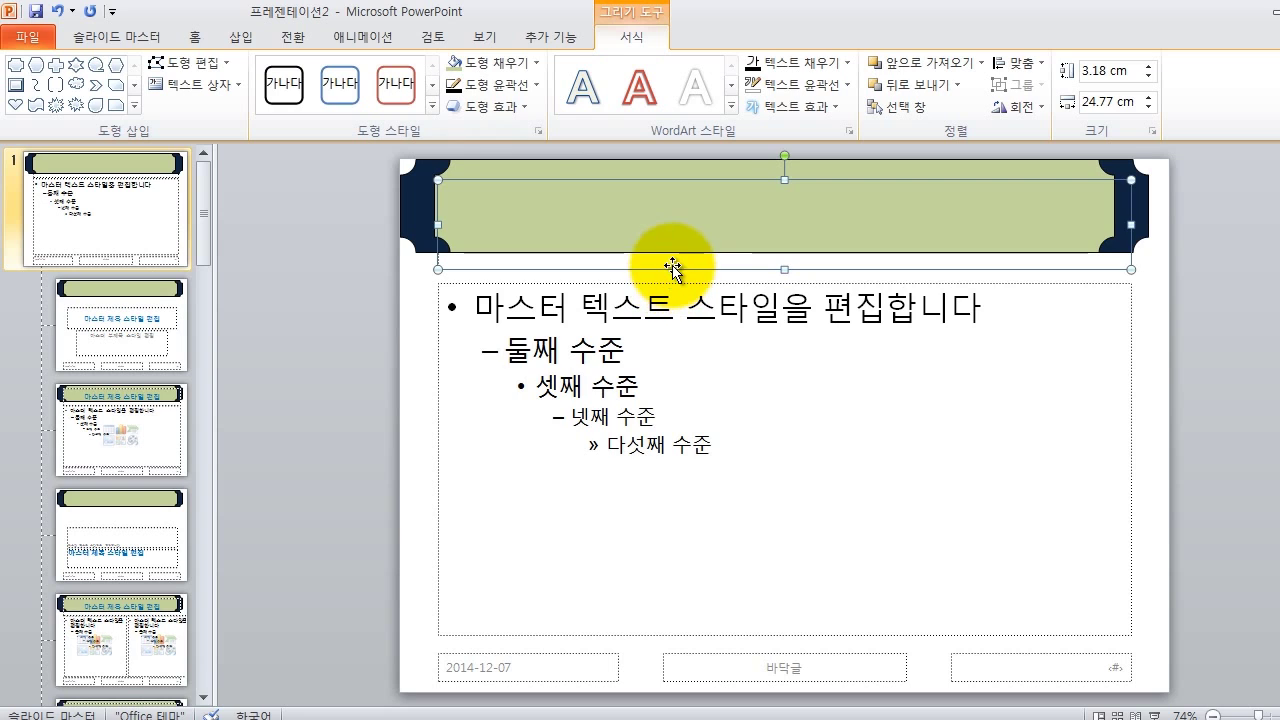
pyautogui.rightClick(596, 266)
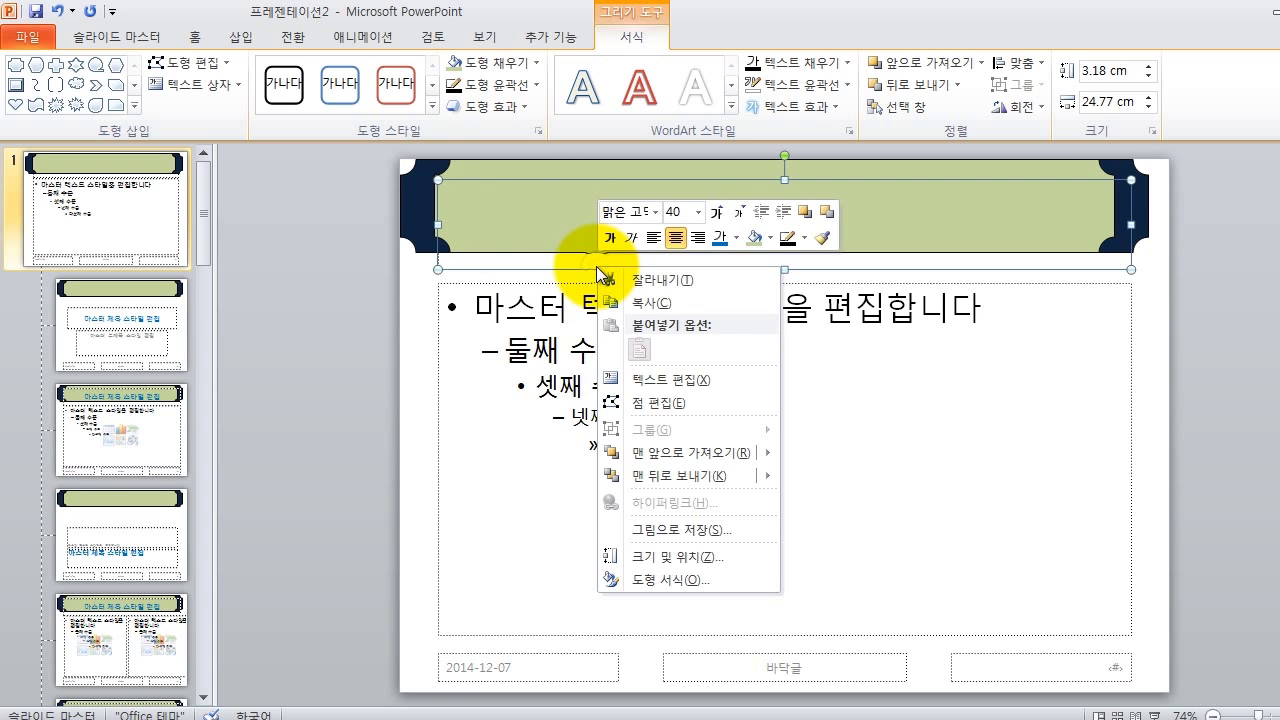
pyautogui.click(654, 458)
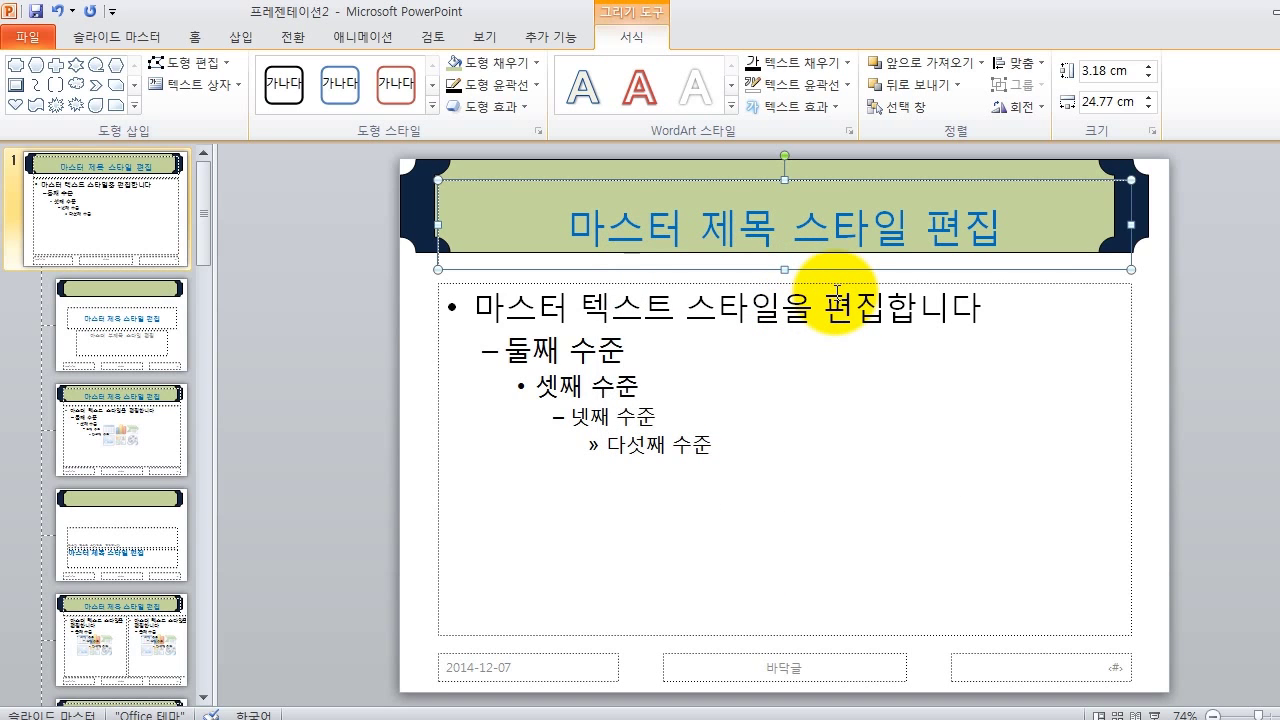
pyautogui.press('Up')
pyautogui.press('Up')
pyautogui.press('Up')
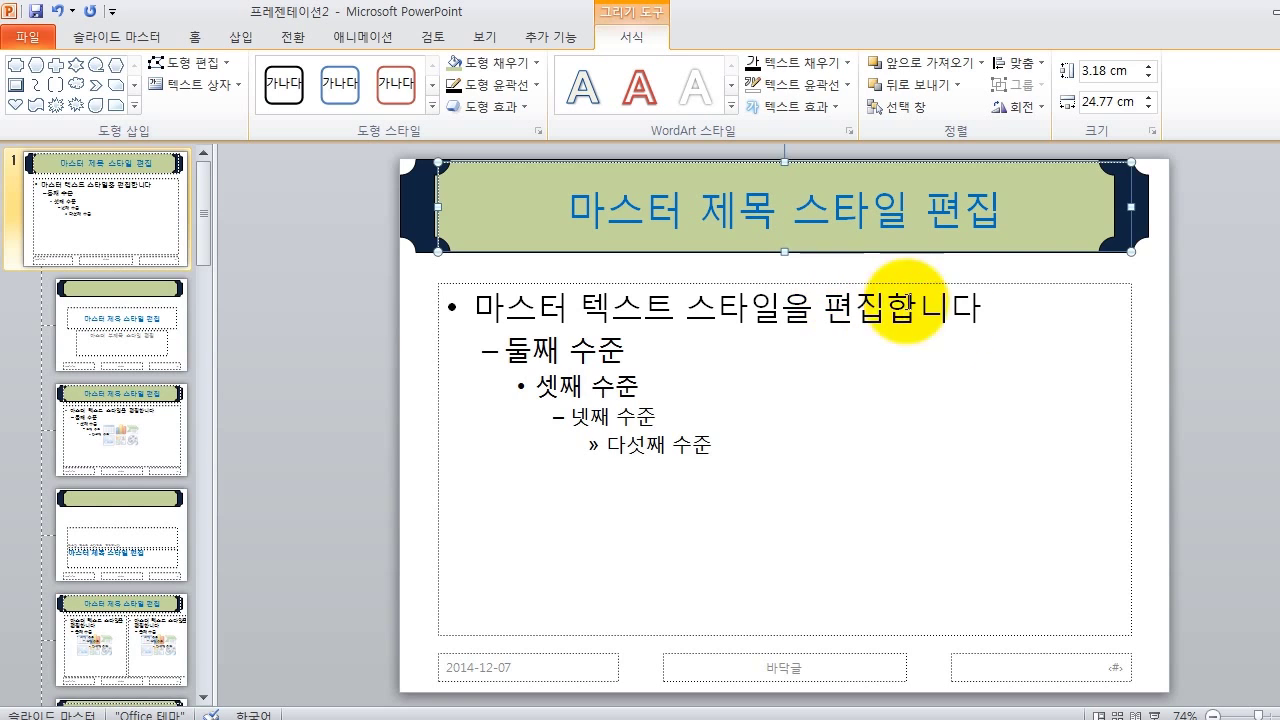
pyautogui.click(1111, 267)
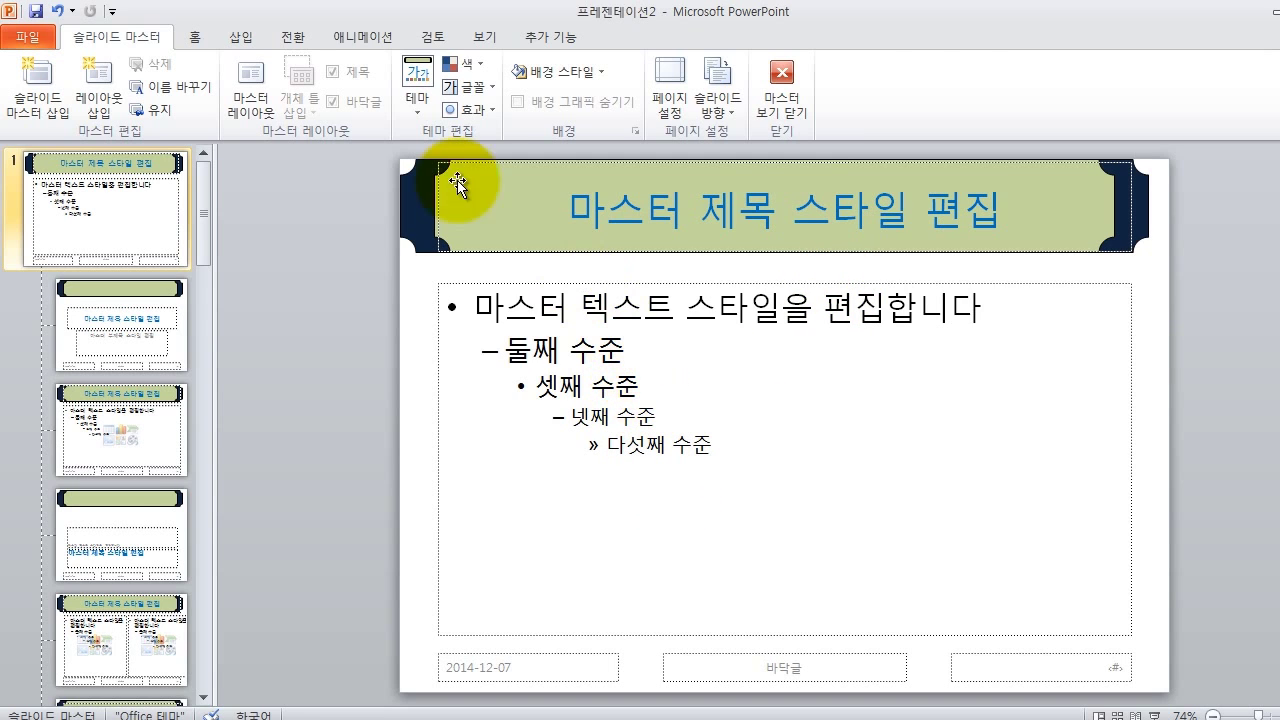
# - Insert the picture 로고3.jpg on the master slide and make its light purple background transparent
pyautogui.click(234, 37)
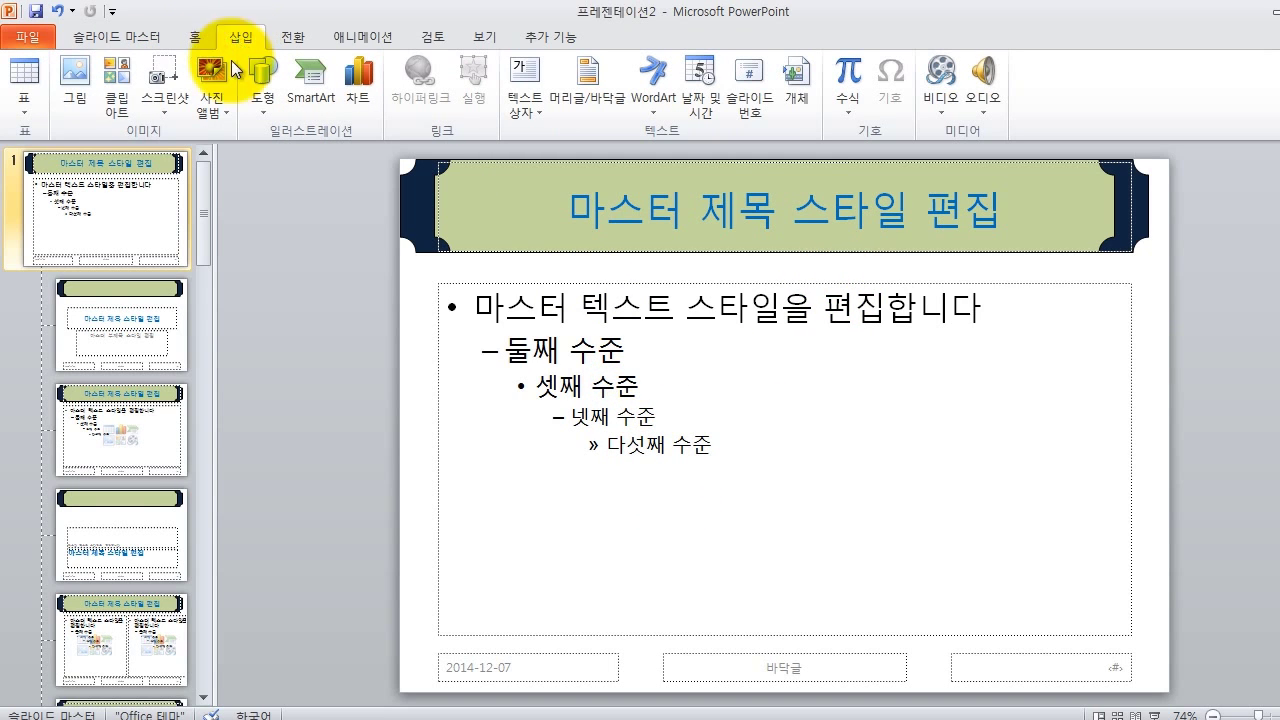
pyautogui.click(86, 82)
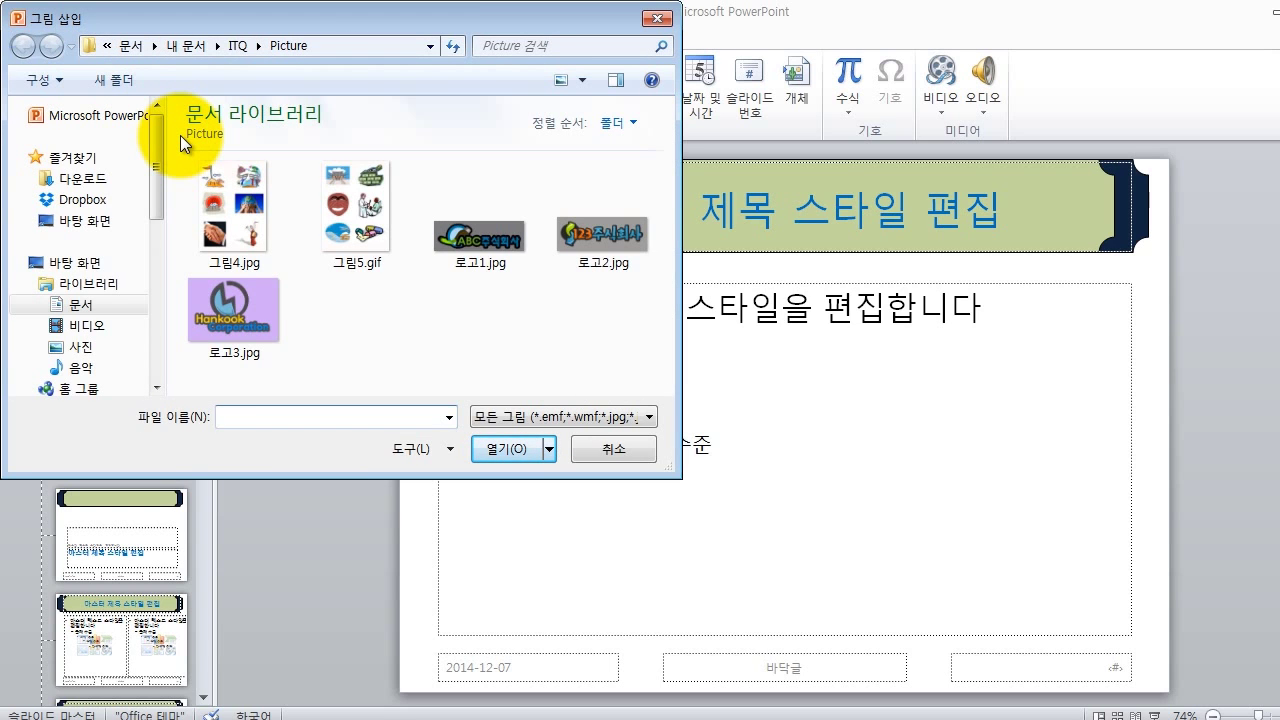
pyautogui.doubleClick(230, 330)
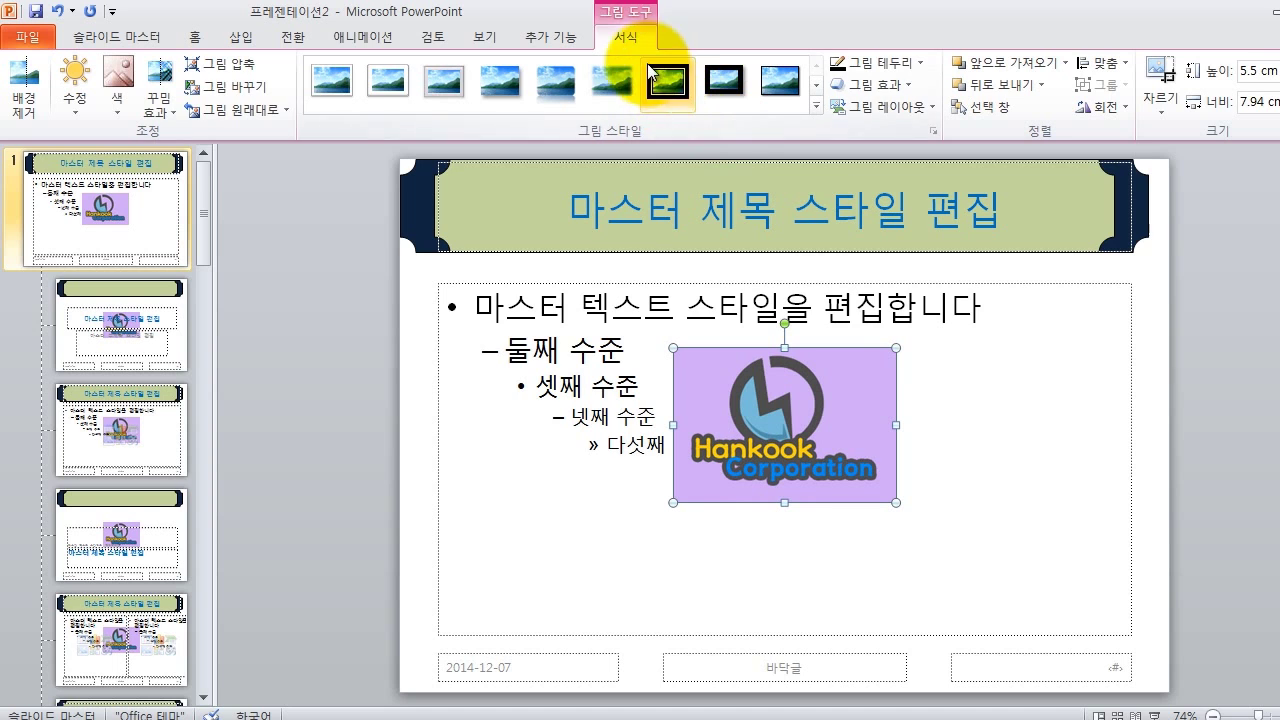
pyautogui.click(120, 80)
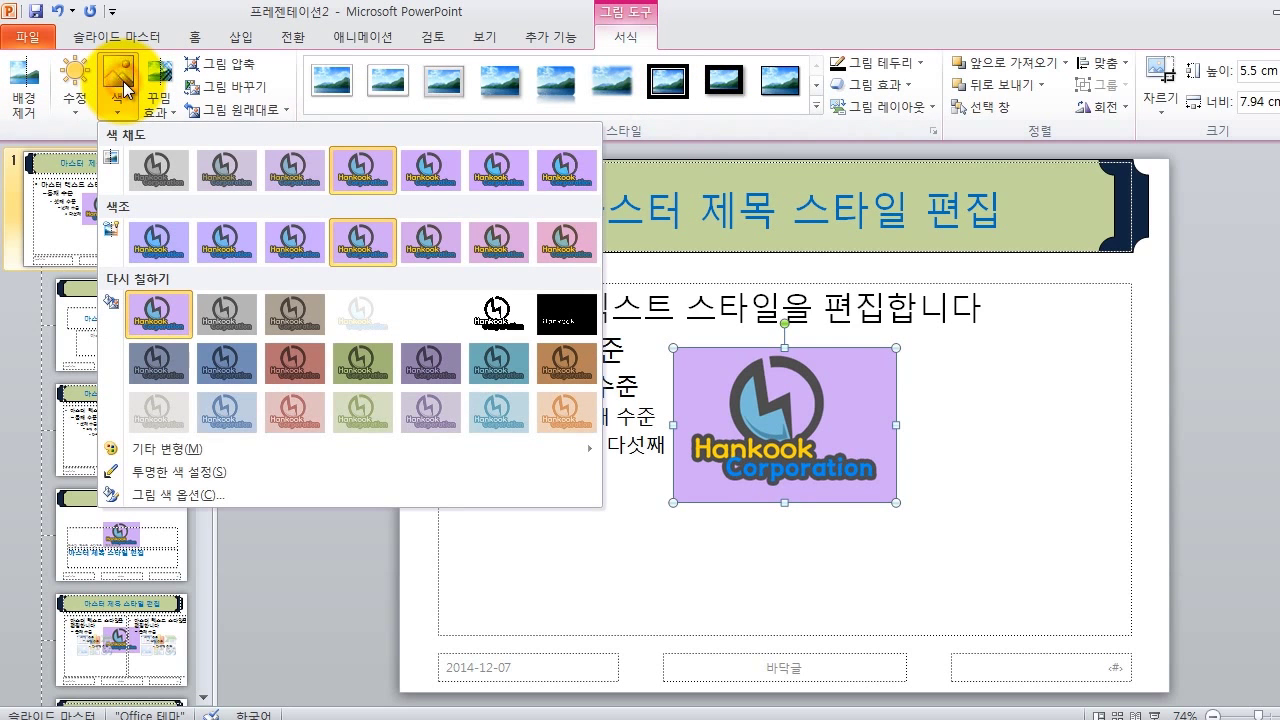
pyautogui.click(185, 473)
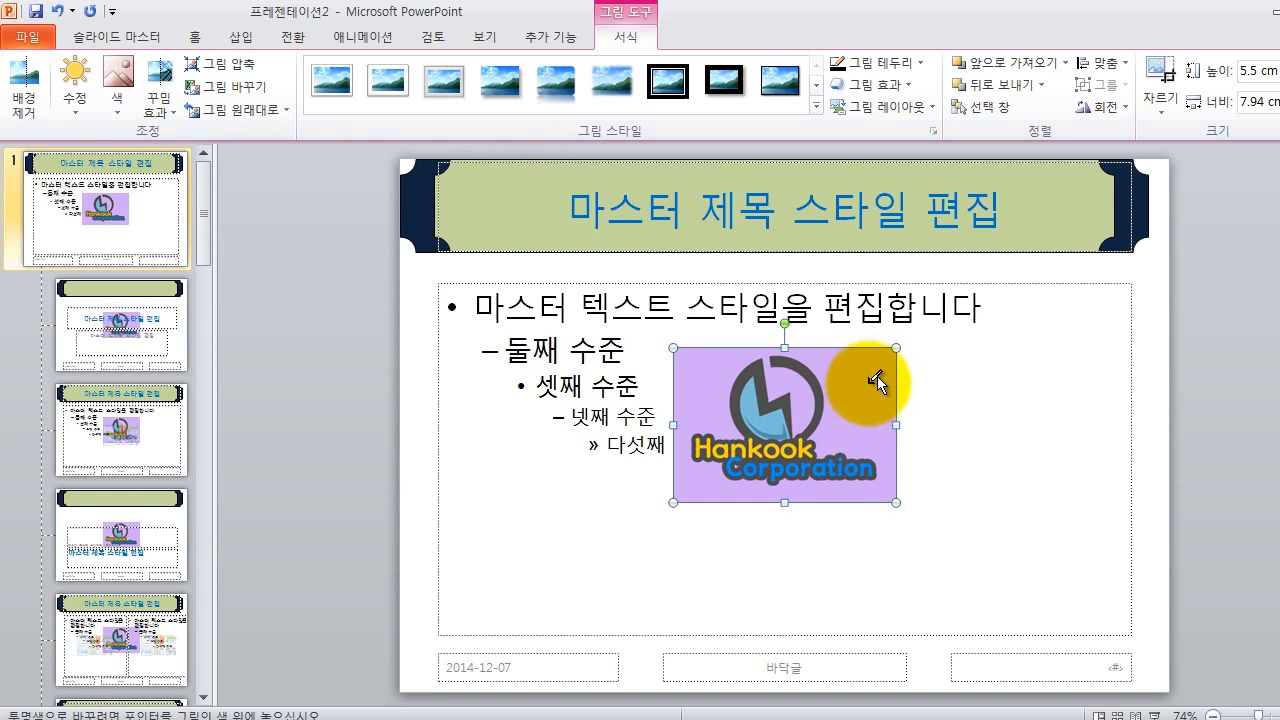
pyautogui.click(877, 377)
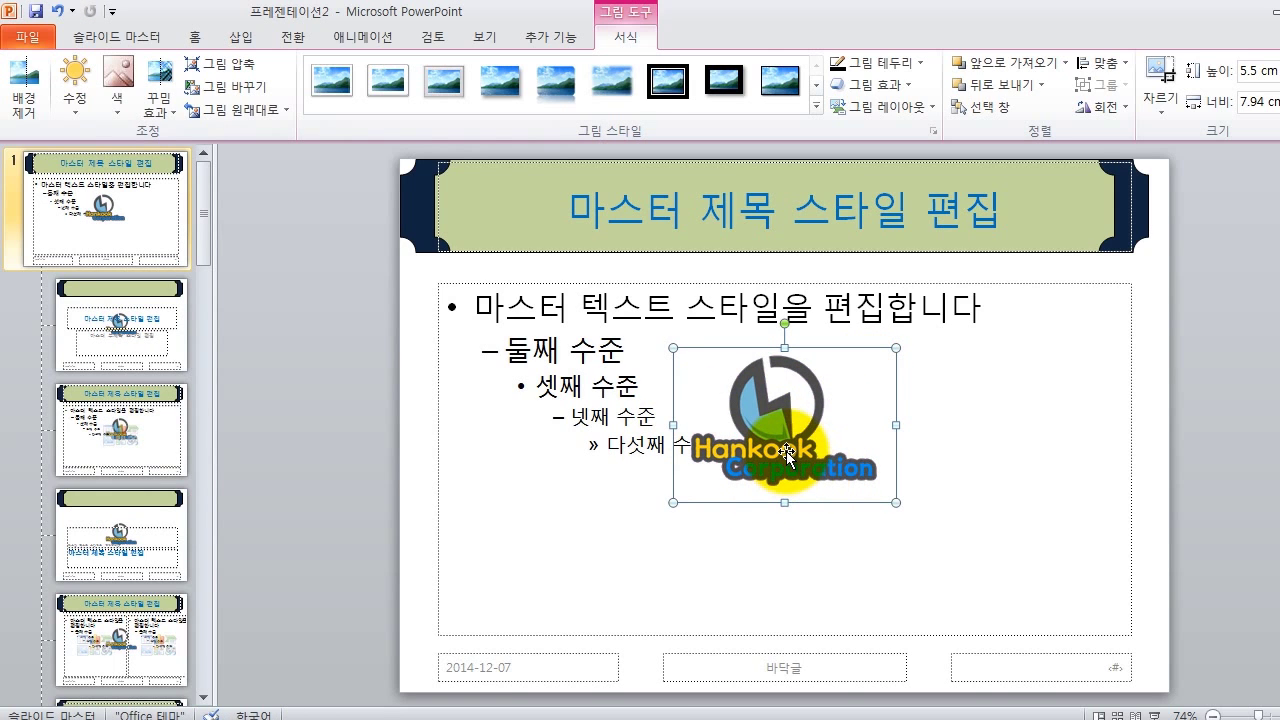
# - Shrink the logo and place it in the lower-left corner of the master slide
pyautogui.moveTo(788, 456); pyautogui.dragTo(514, 645)
pyautogui.moveTo(622, 534); pyautogui.dragTo(500, 643)
pyautogui.click(500, 643)
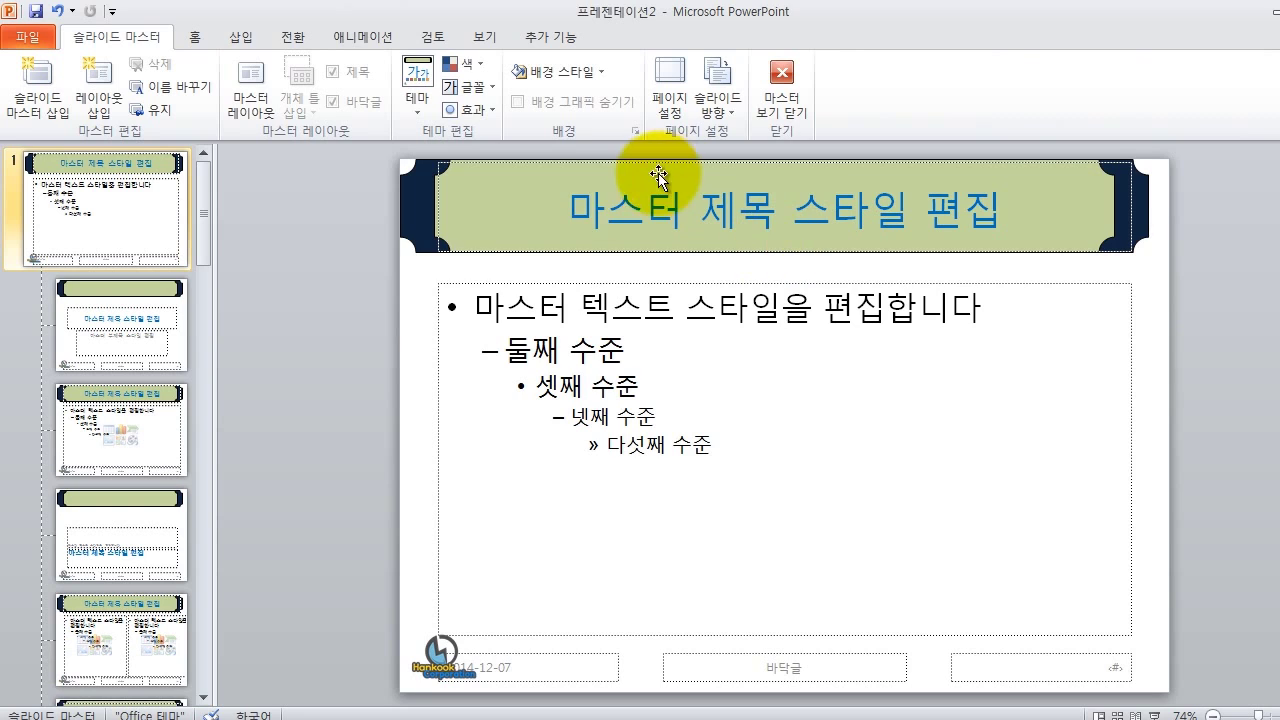
# - Hide the background graphics on the title slide layout and leave the slide master view
pyautogui.click(158, 305)
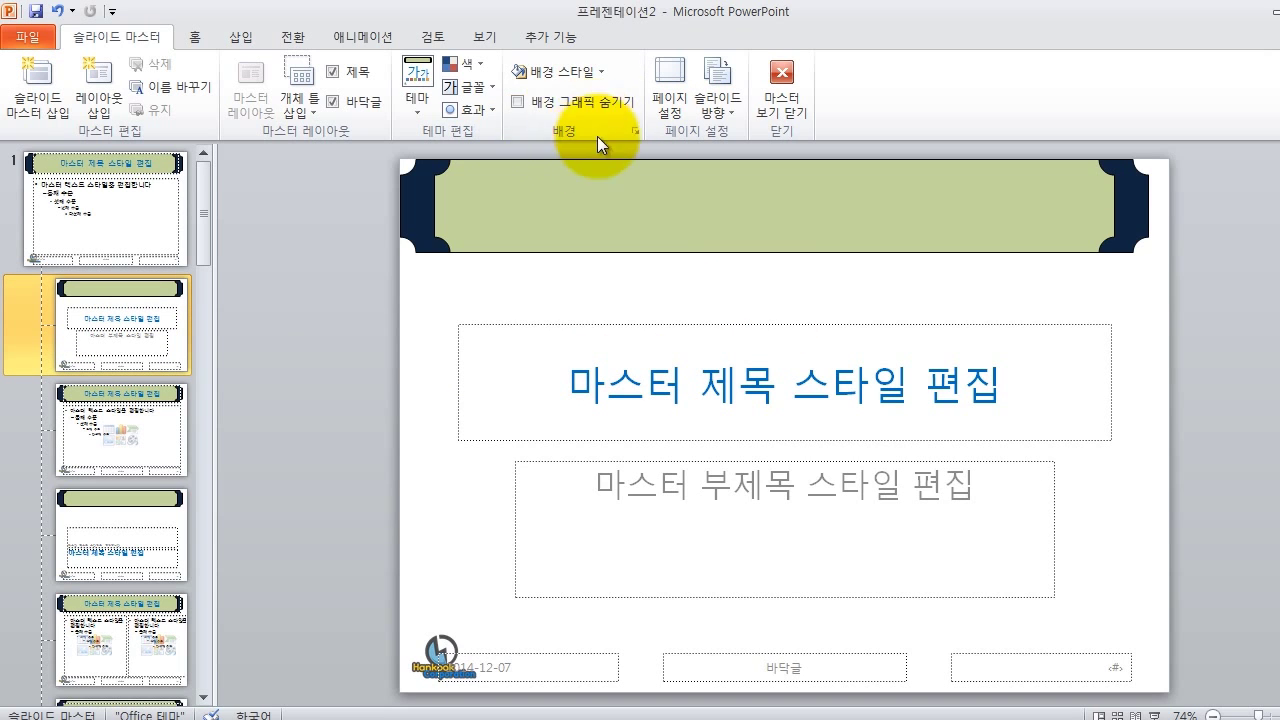
pyautogui.click(516, 103)
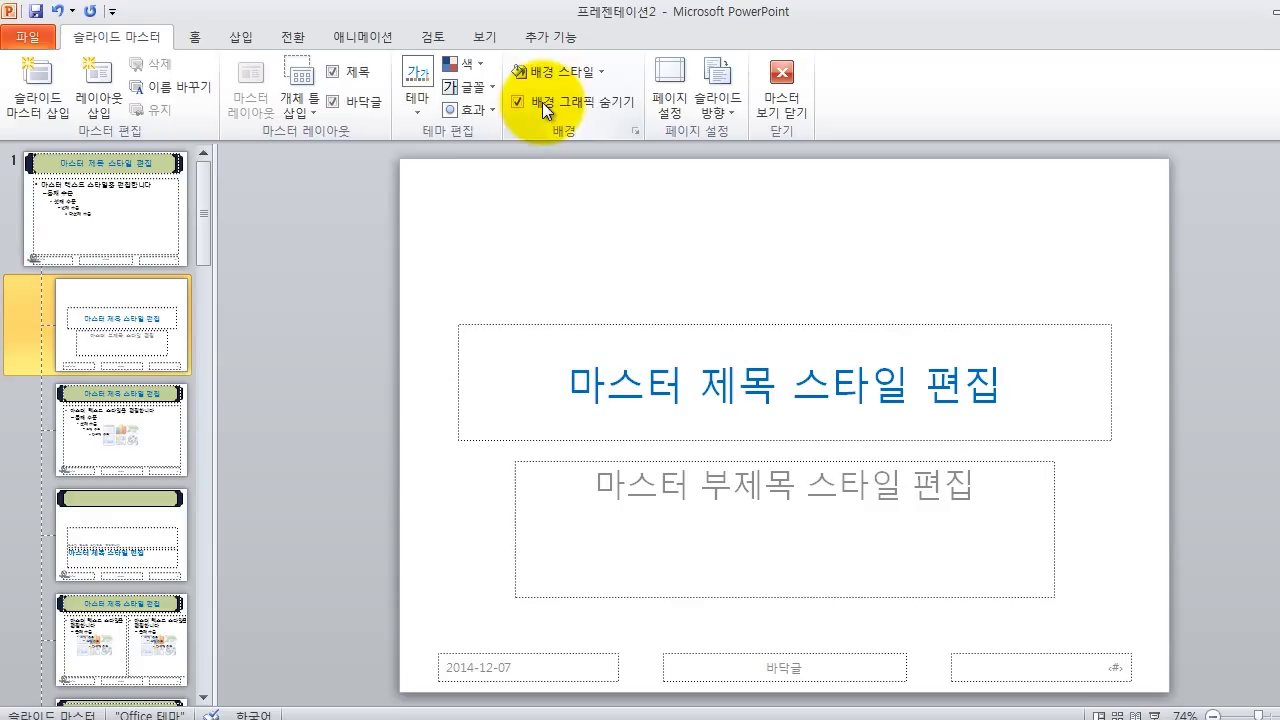
pyautogui.click(779, 99)
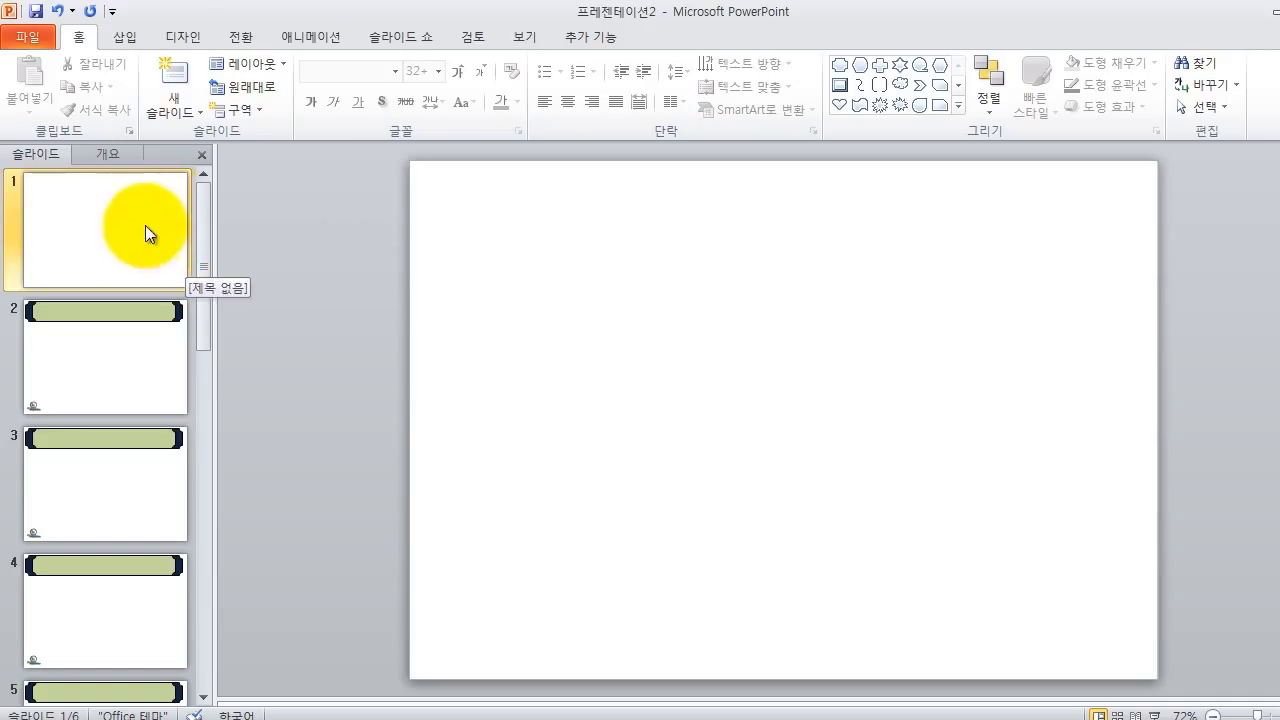
# - Add slide numbers to all slides except the title slide
pyautogui.click(135, 36)
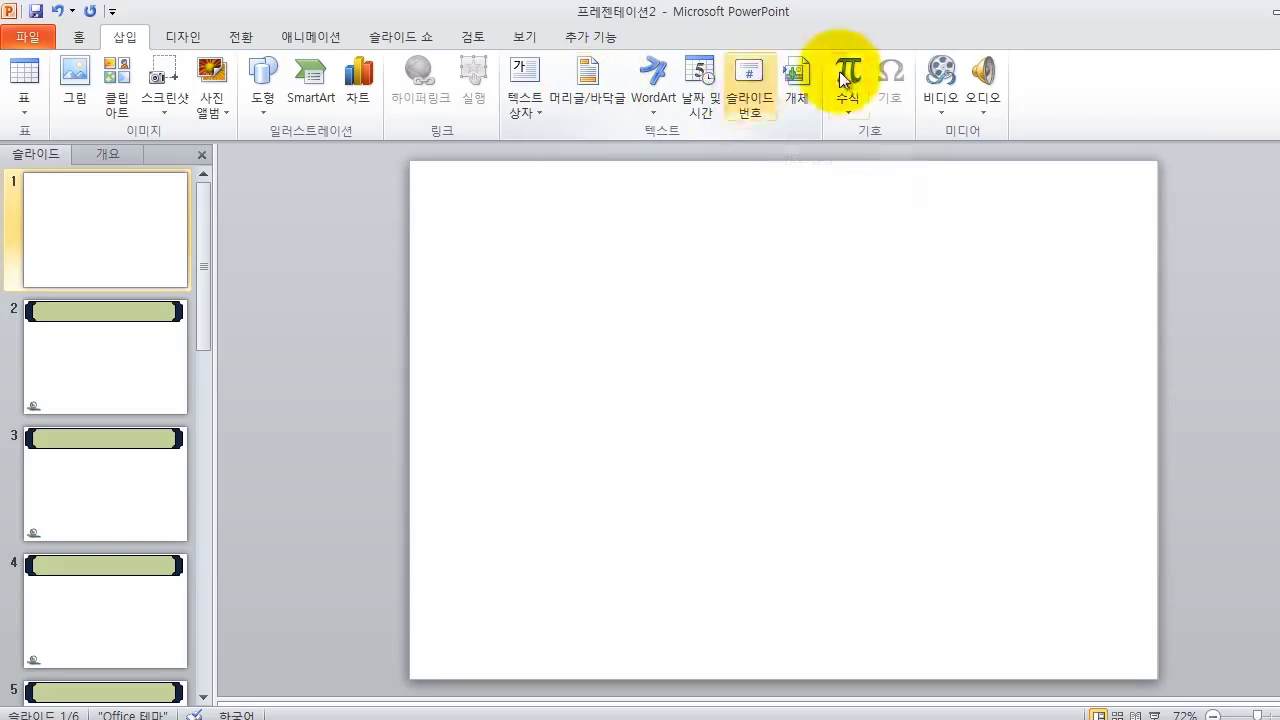
pyautogui.click(748, 95)
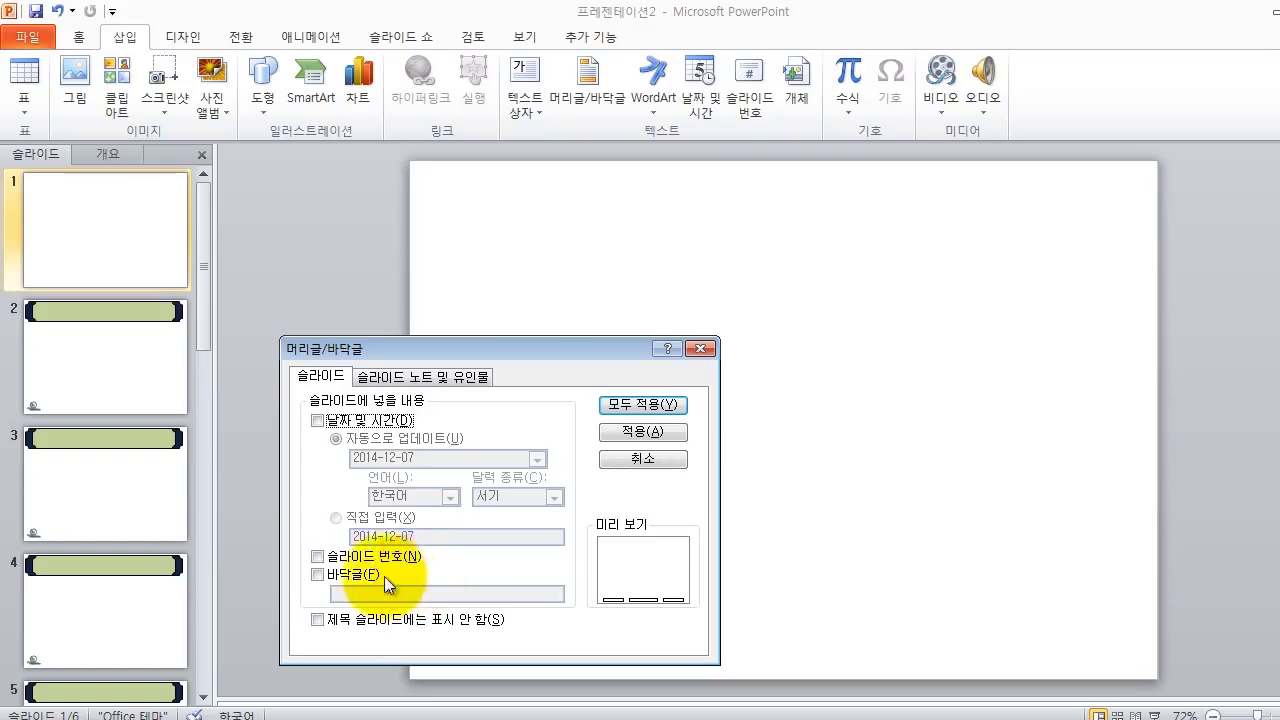
pyautogui.click(318, 557)
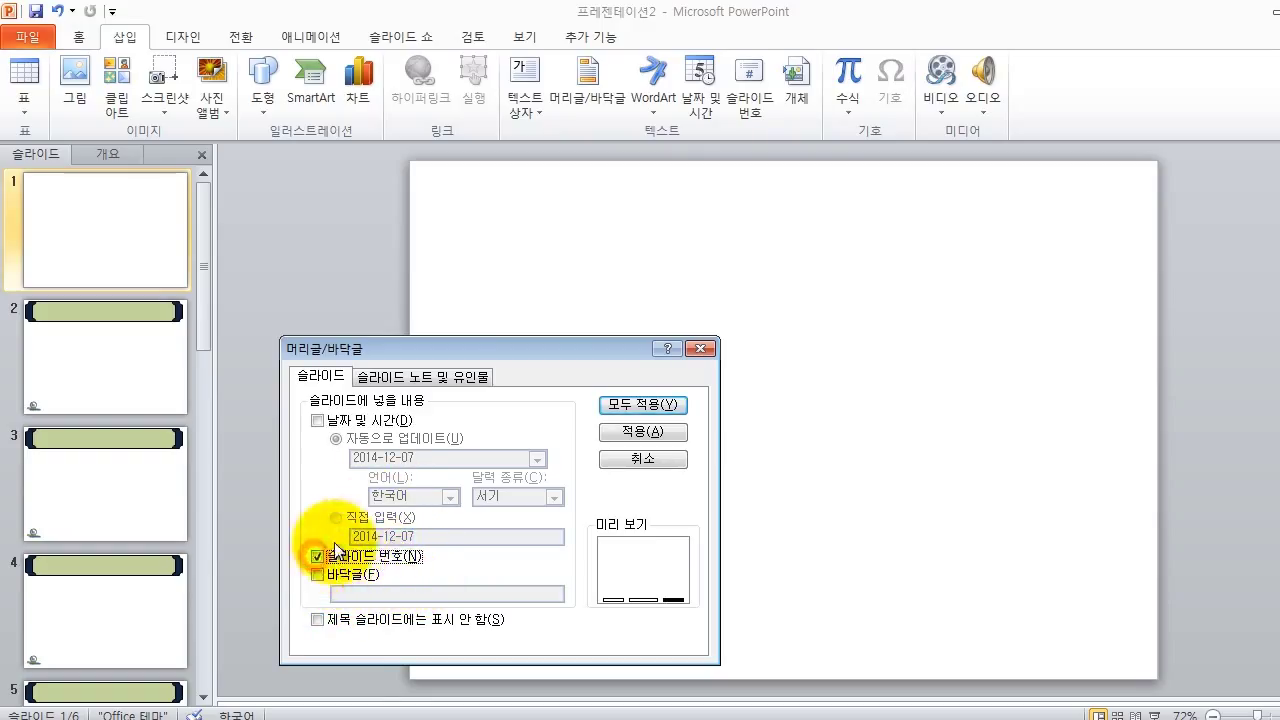
pyautogui.click(318, 622)
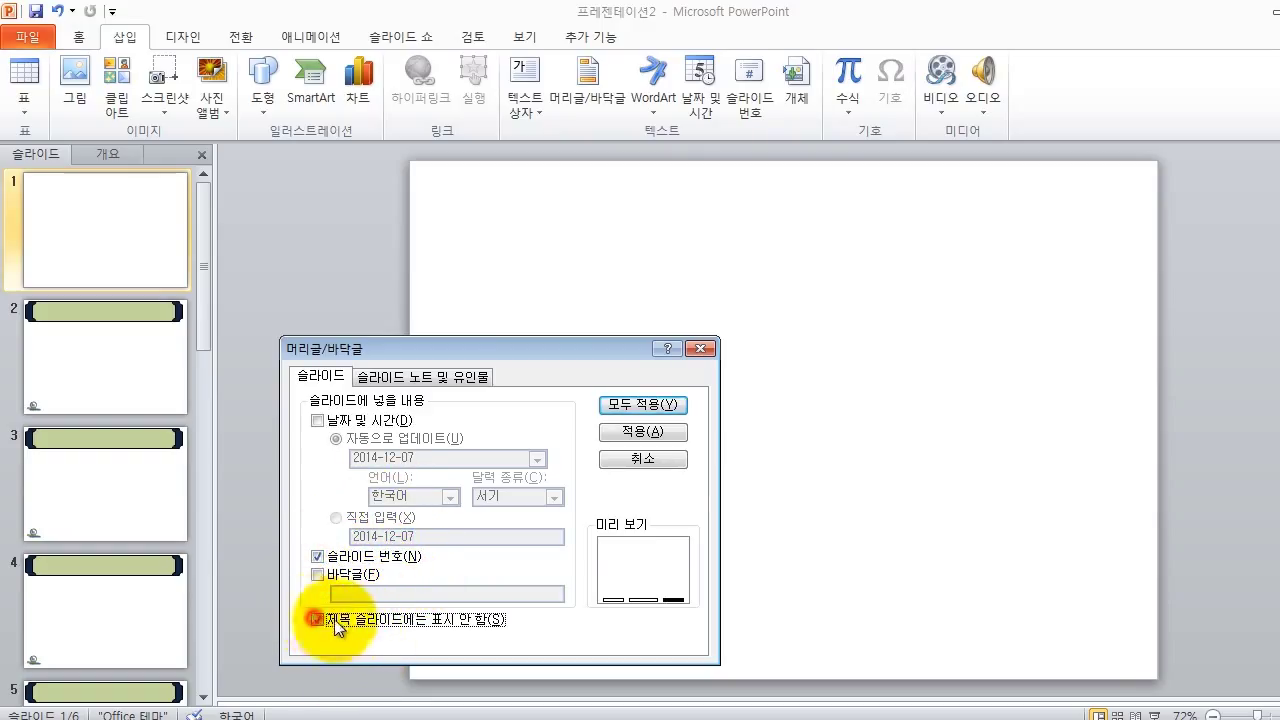
pyautogui.click(664, 405)
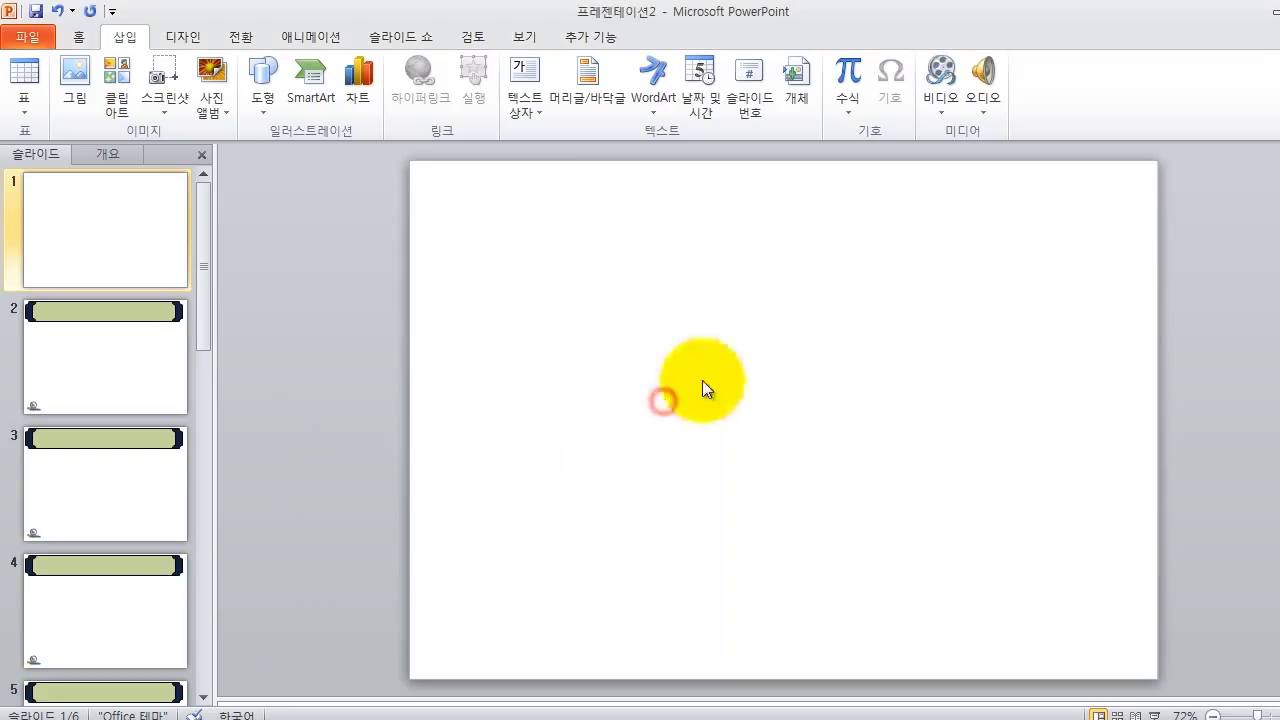
# - Check the first three slides for the banner, logo and slide number, ending on slide 1
pyautogui.click(145, 222)
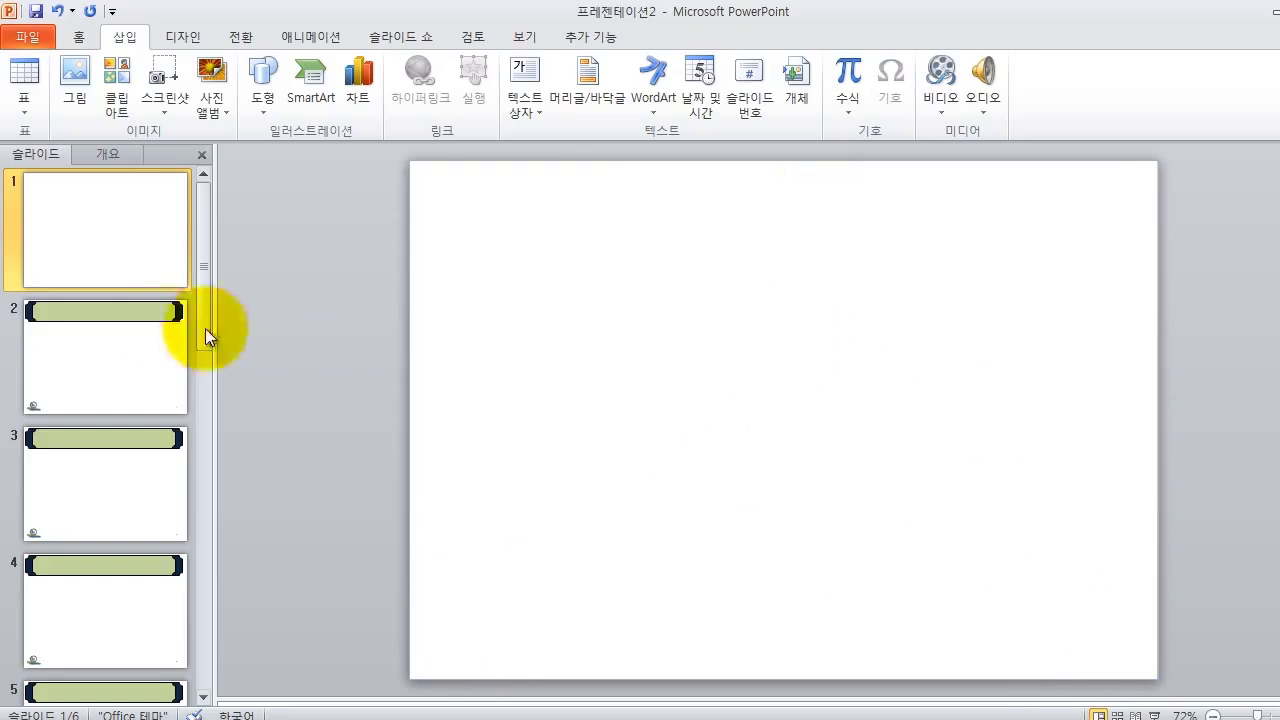
pyautogui.click(119, 350)
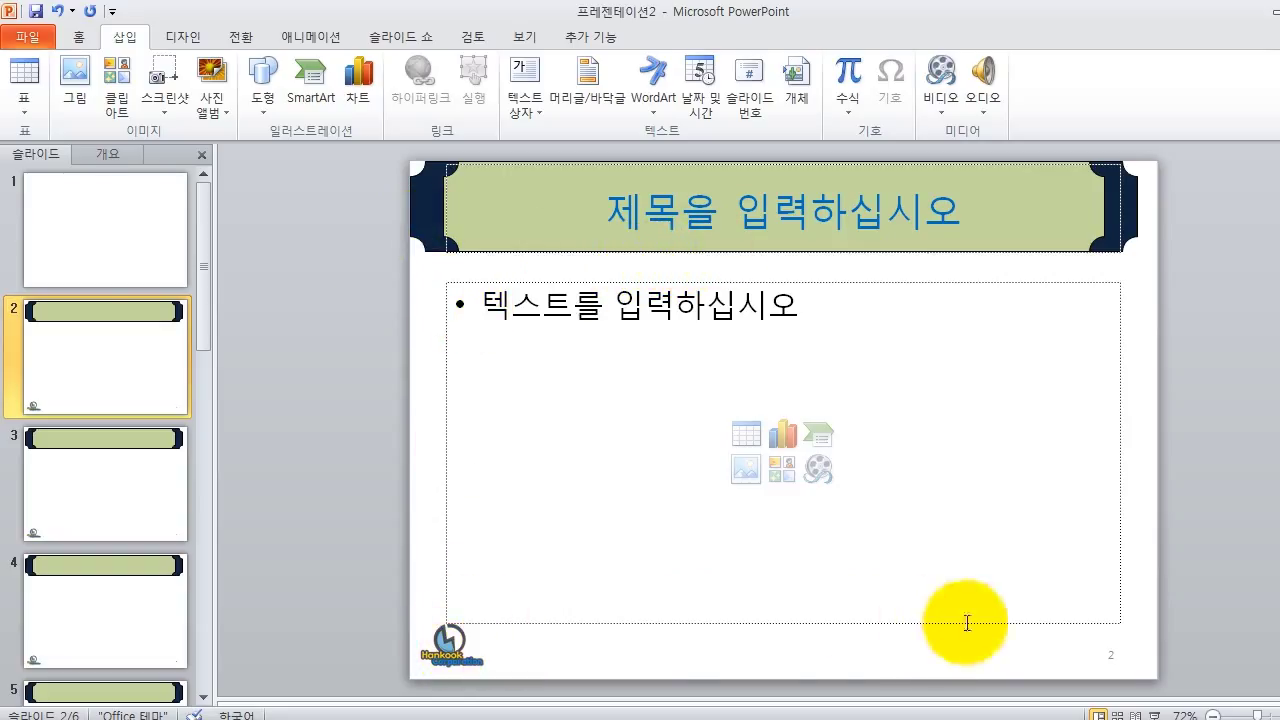
pyautogui.click(141, 482)
pyautogui.click(148, 375)
pyautogui.click(148, 219)
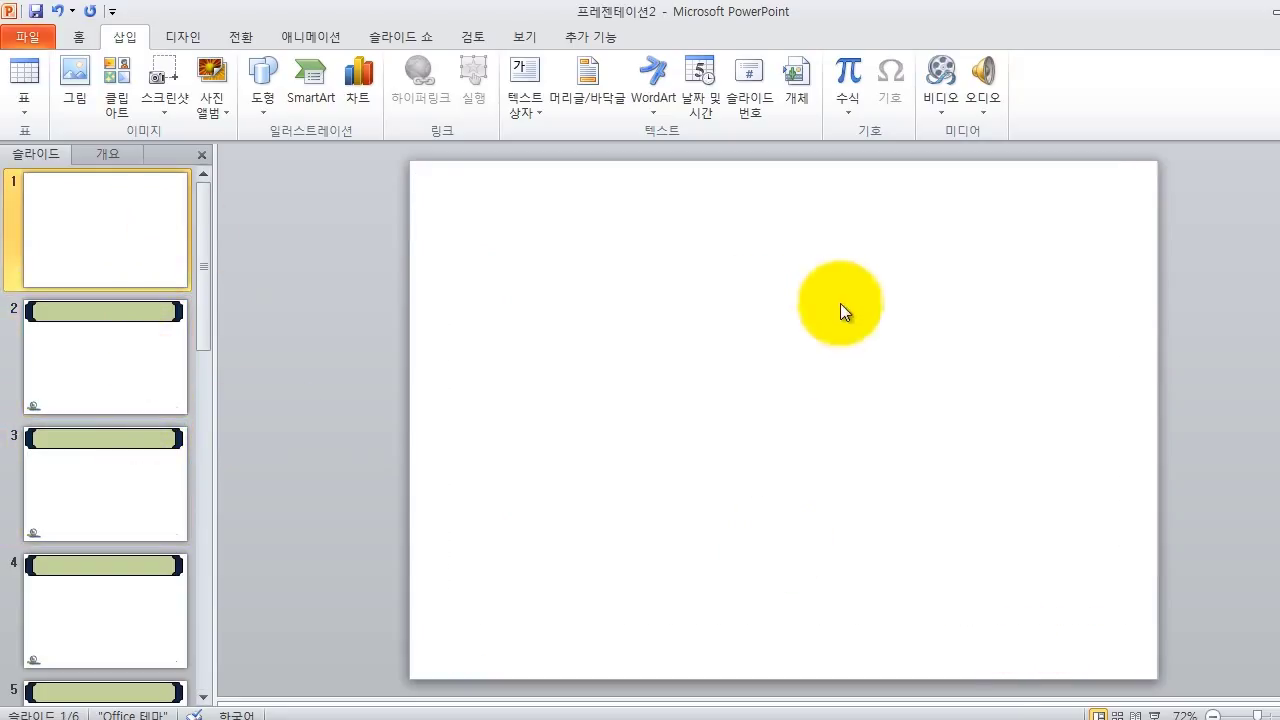
pyautogui.click(795, 290)
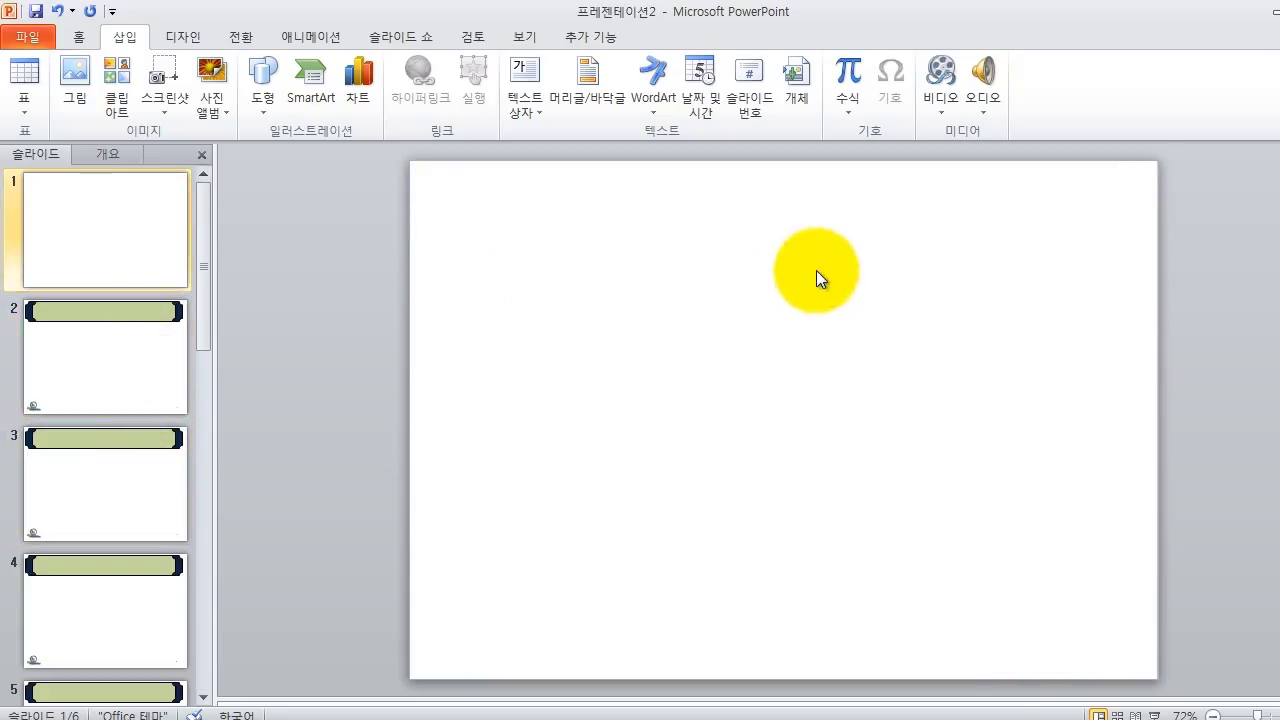
pyautogui.click(721, 239)
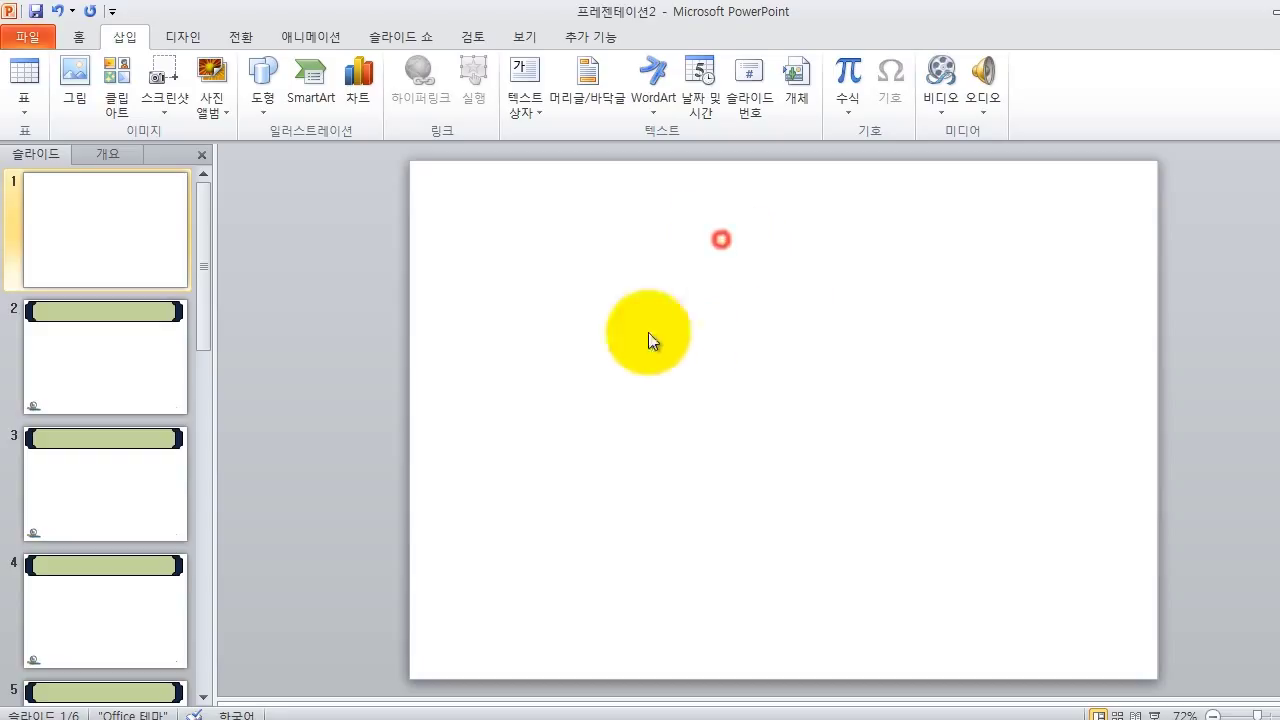
pyautogui.click(104, 220)
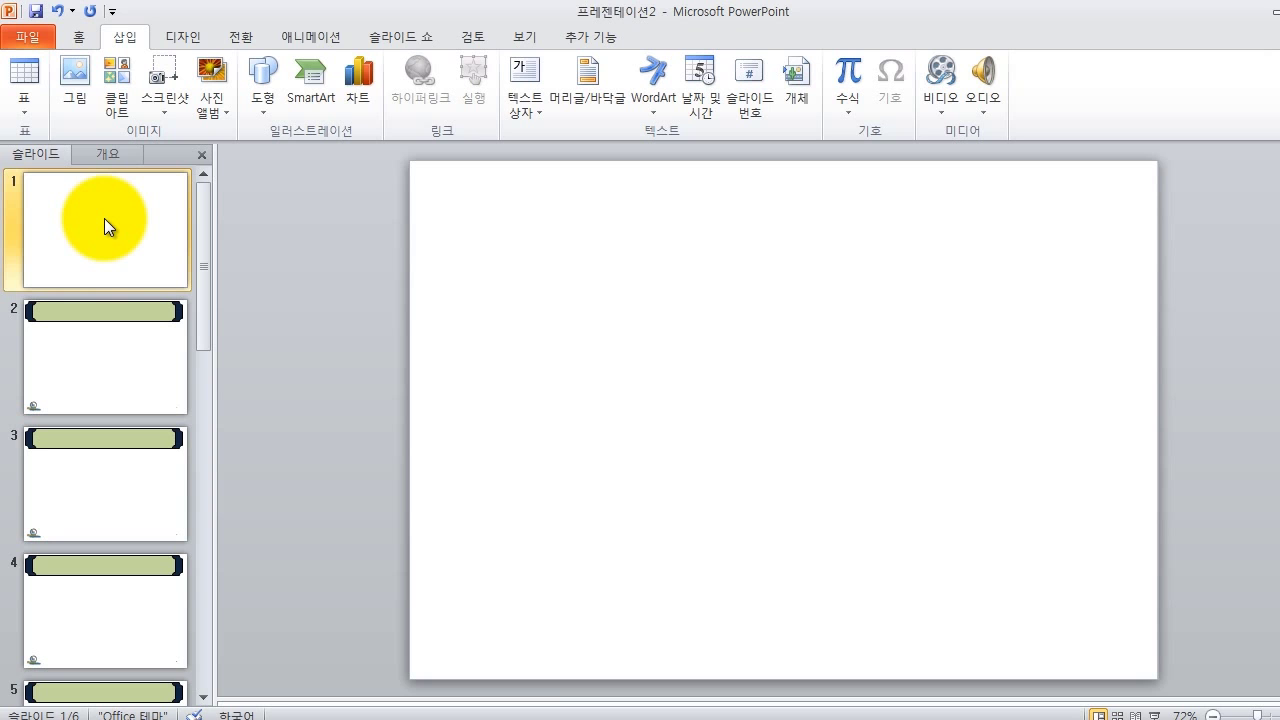
# - Switch to the exam sheet PDF in Adobe Reader and examine the cover design requirements for slide 1
pyautogui.click(400, 714)
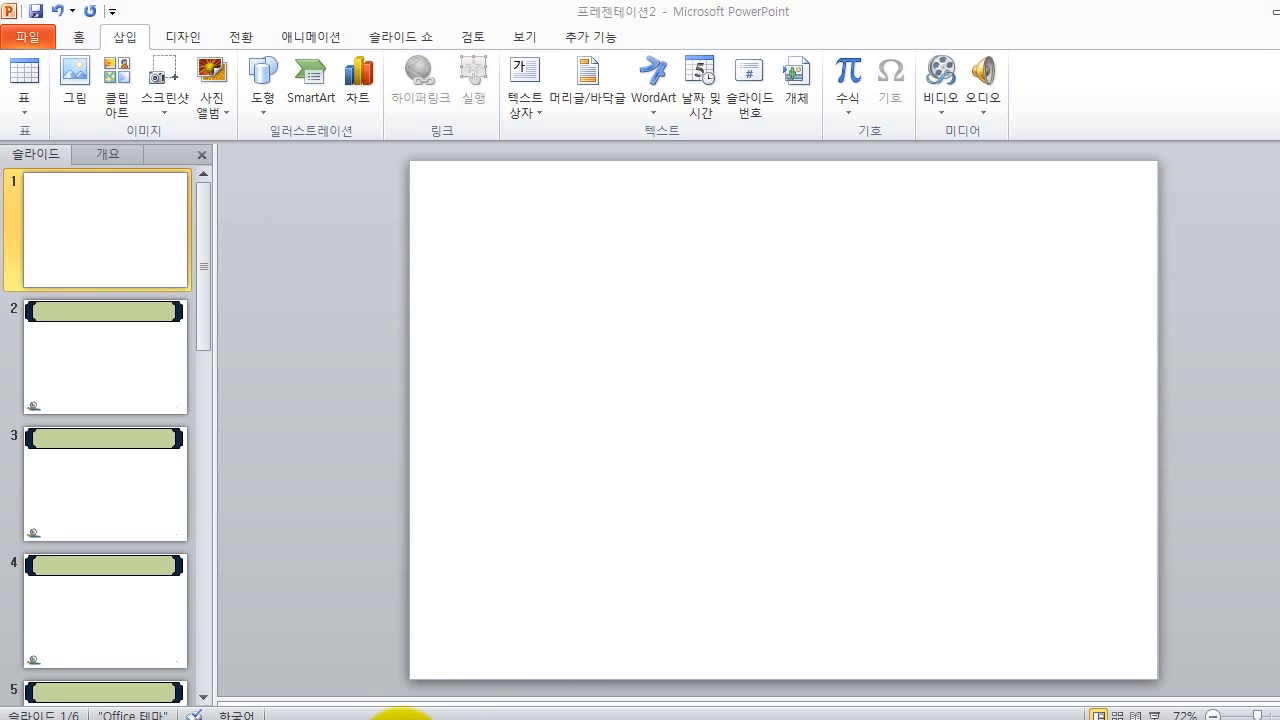
pyautogui.scroll(10, 829, 370)
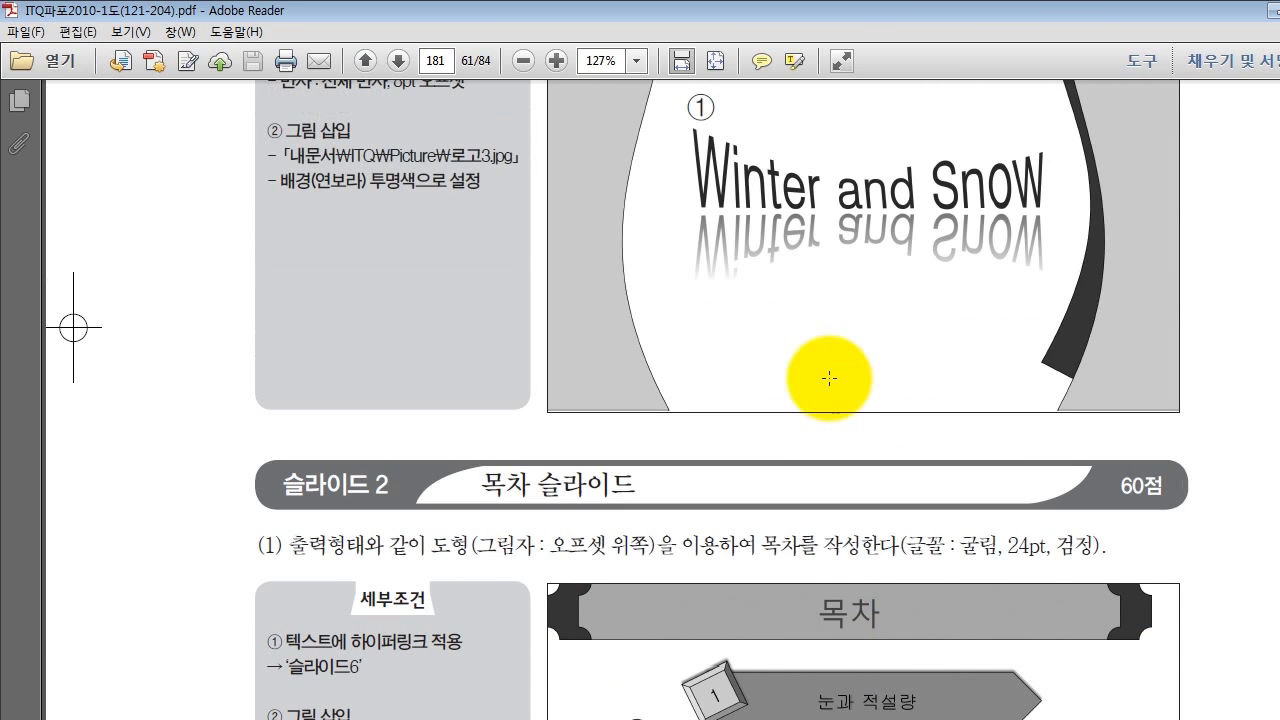
pyautogui.scroll(2, 829, 375)
pyautogui.scroll(-2, 829, 375)
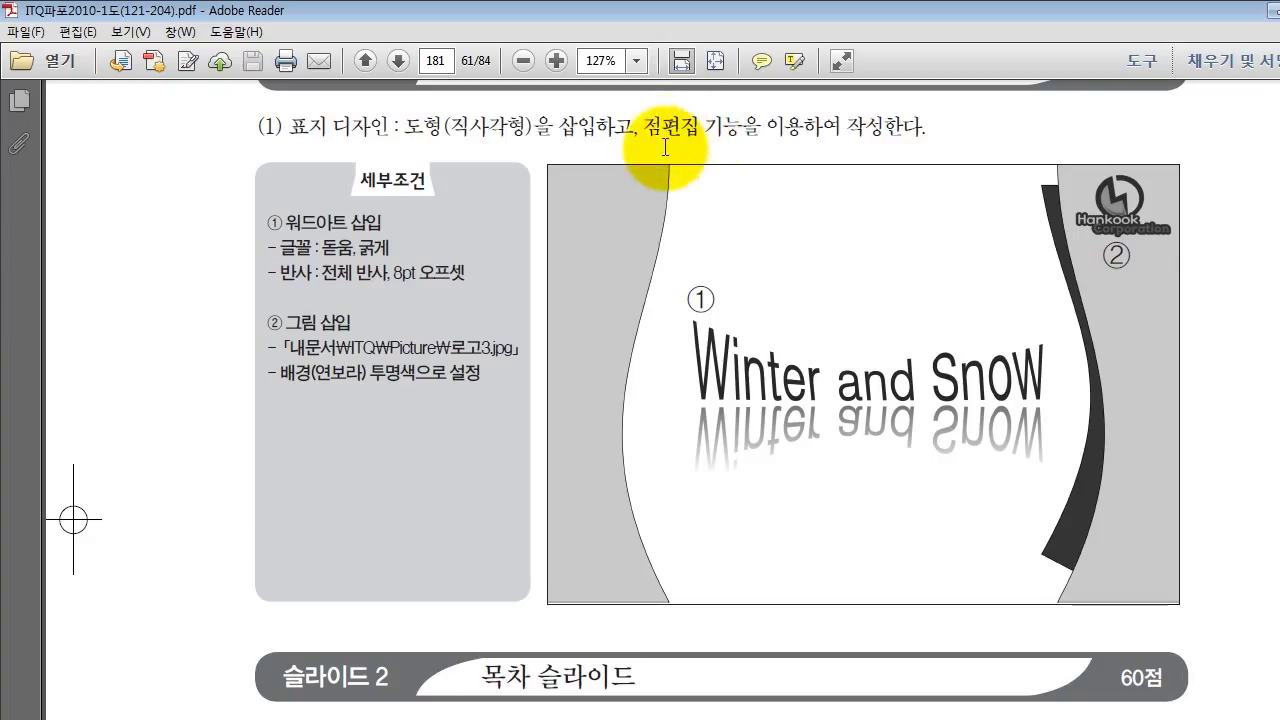
# - Return to PowerPoint and draw a full-height rectangle about 4.2 cm wide along the left edge of slide 1
pyautogui.click(400, 712)
pyautogui.click(652, 324)
pyautogui.click(140, 188)
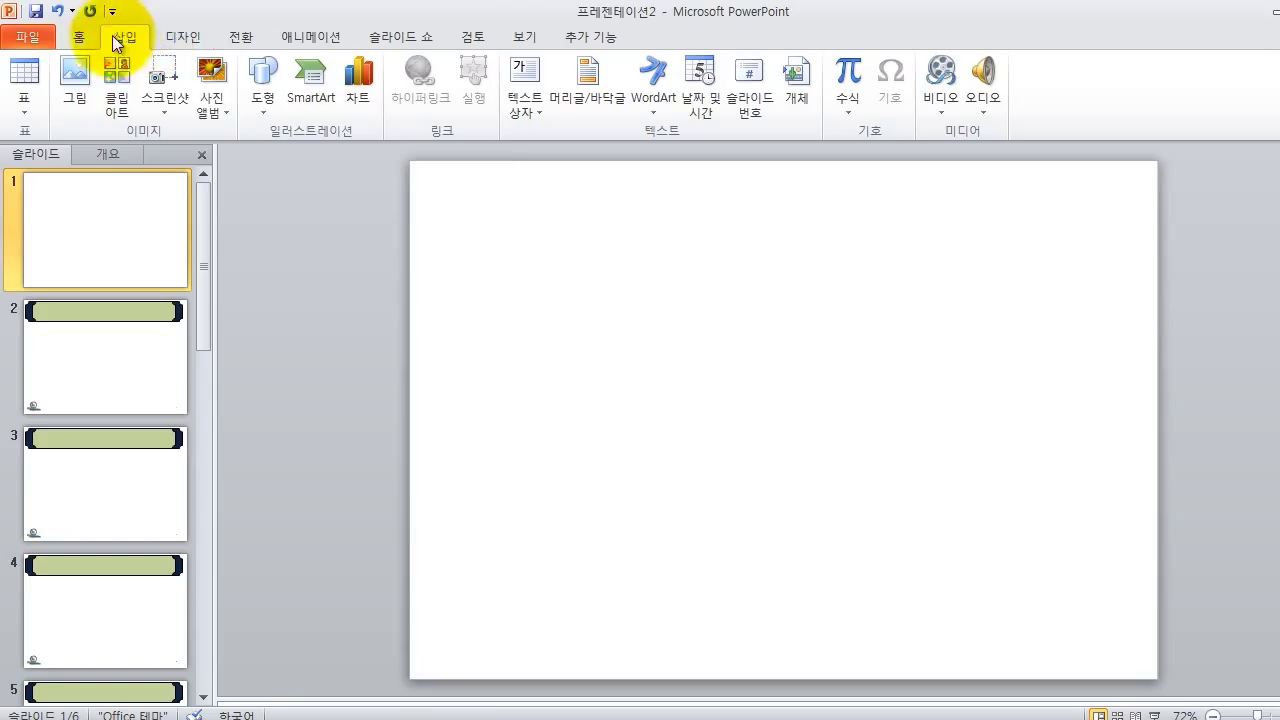
pyautogui.click(262, 90)
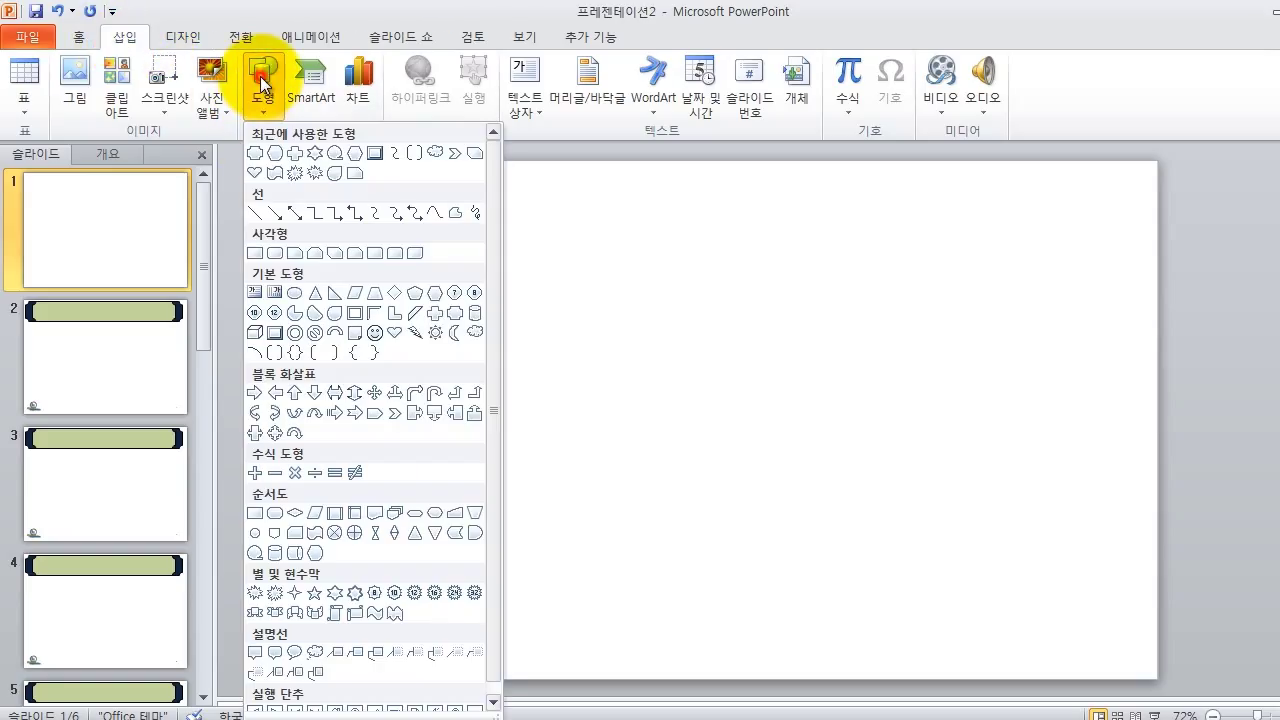
pyautogui.click(254, 252)
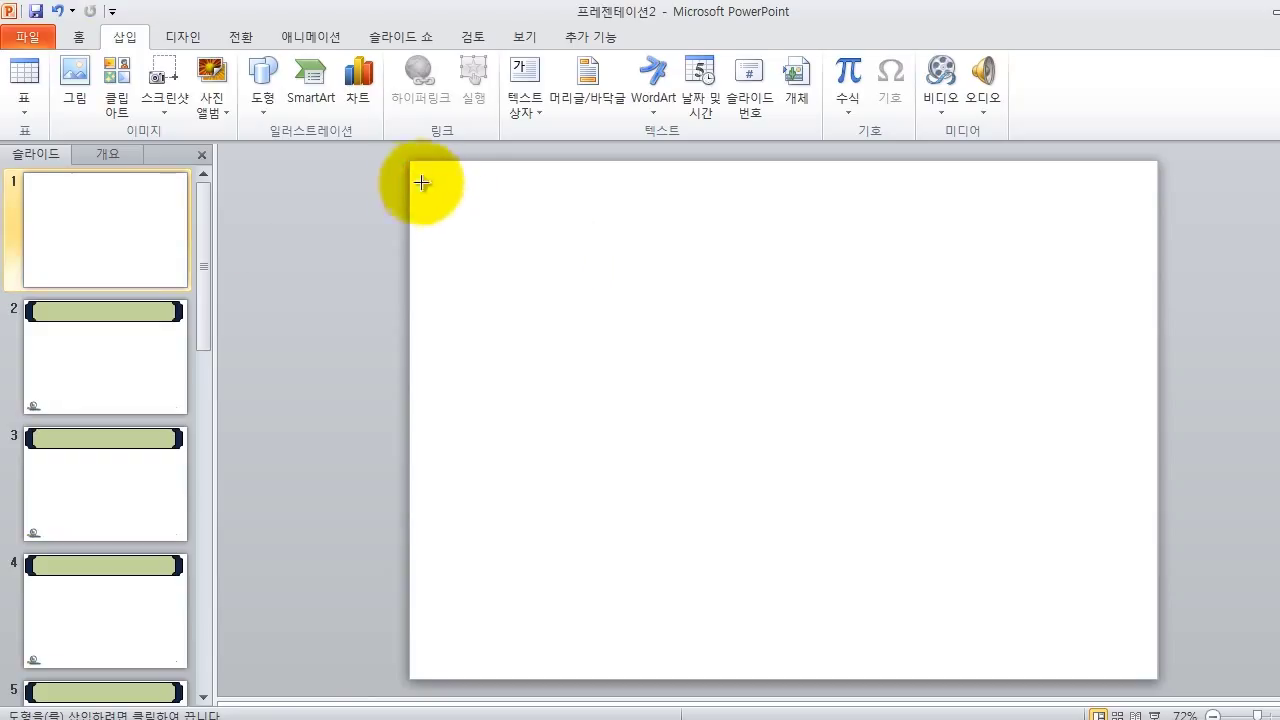
pyautogui.moveTo(408, 160)
pyautogui.mouseDown()
pyautogui.moveTo(497, 334)
pyautogui.moveTo(524, 679)
pyautogui.mouseUp()
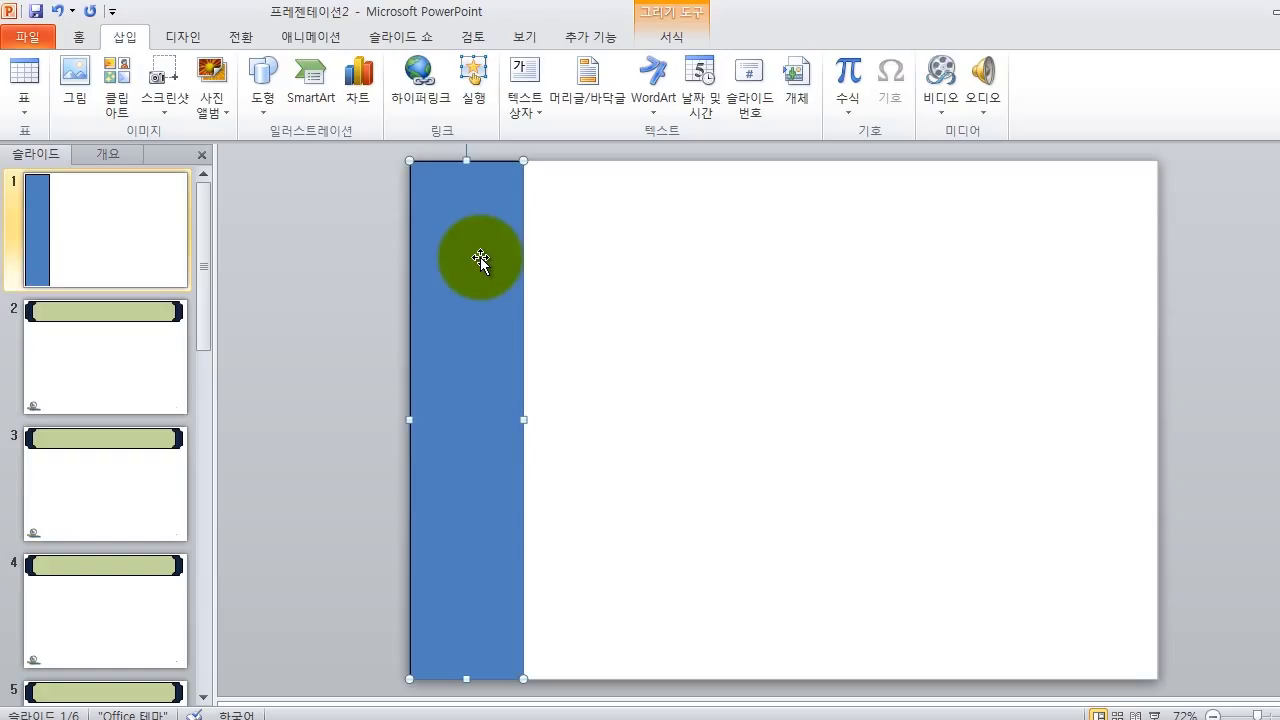
# - Edit the rectangle's points so its right side curves inward in a smooth S-shape between the top and bottom corners
pyautogui.rightClick(480, 247)
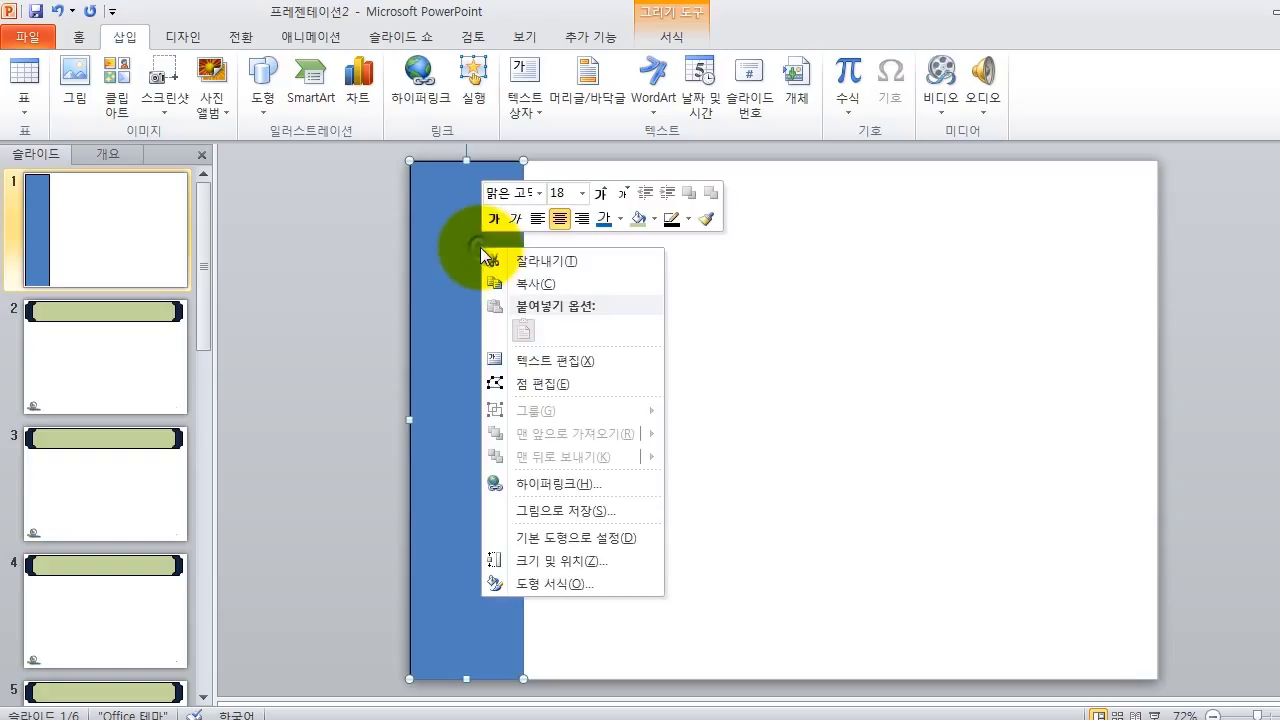
pyautogui.click(570, 382)
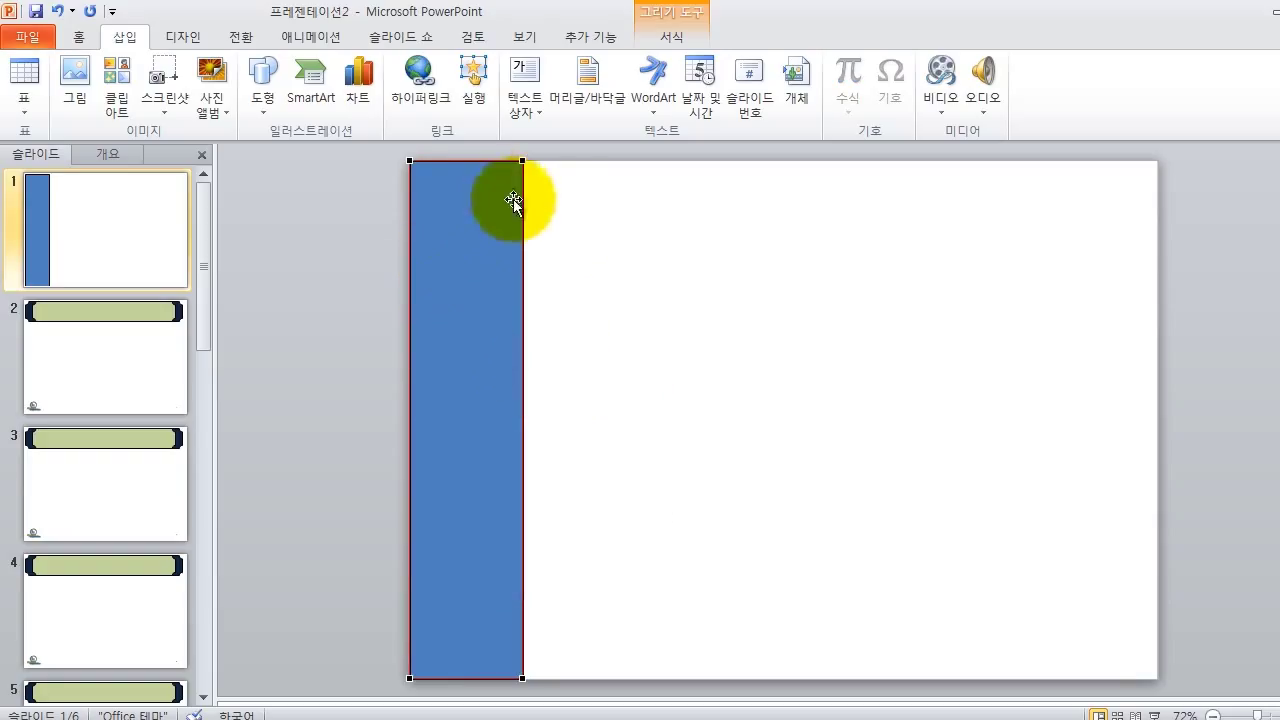
pyautogui.click(523, 159)
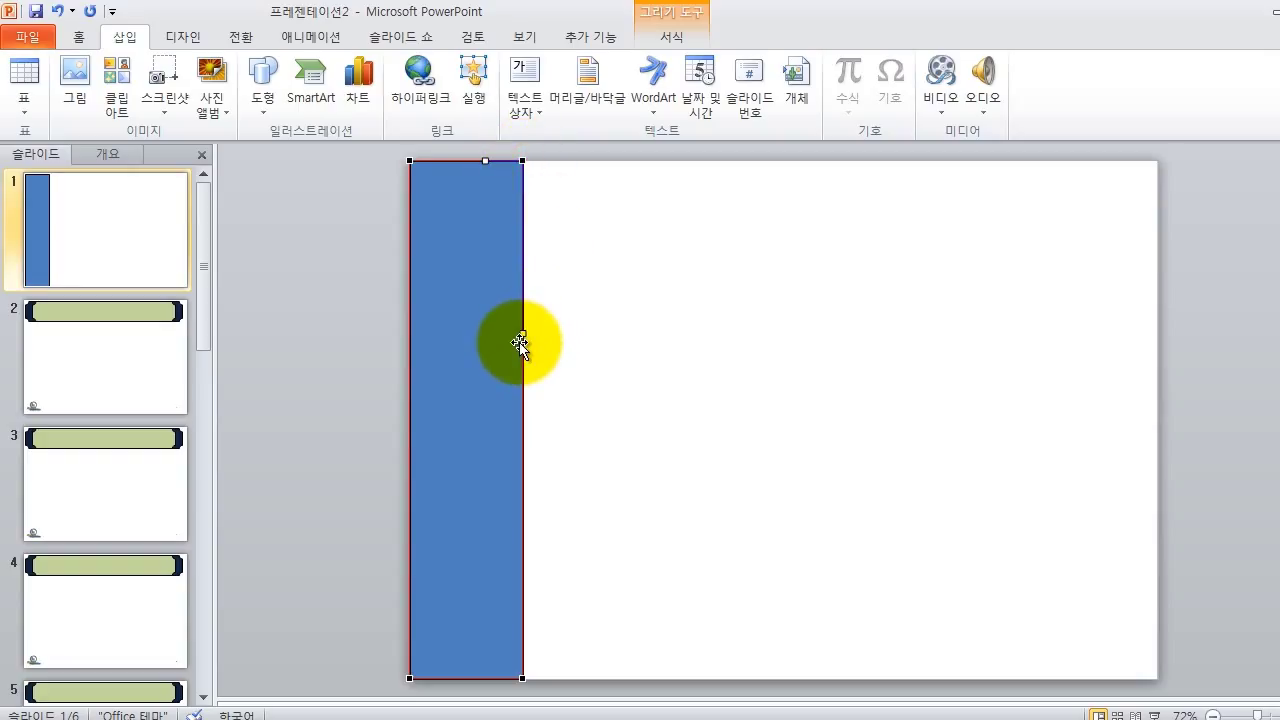
pyautogui.moveTo(520, 334); pyautogui.dragTo(476, 350)
pyautogui.moveTo(522, 679); pyautogui.dragTo(432, 460)
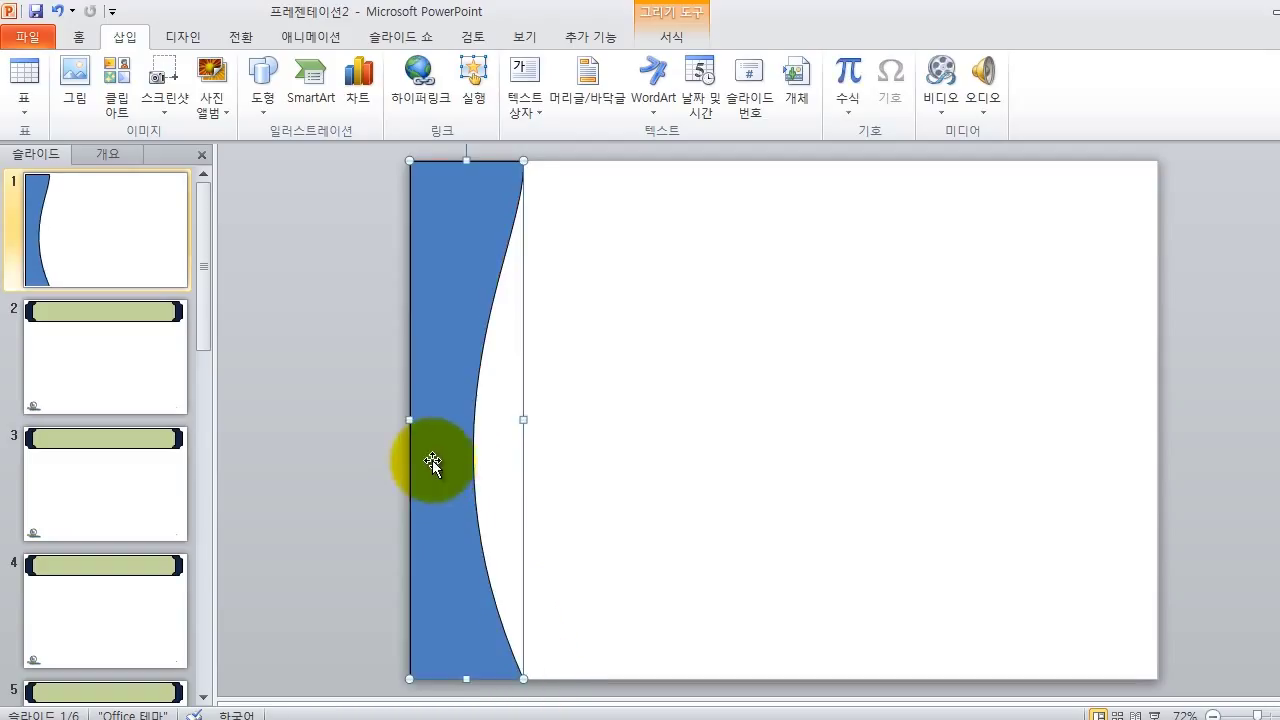
# - Fill the curved shape on slide 1 with a dark tan theme color
pyautogui.click(460, 258)
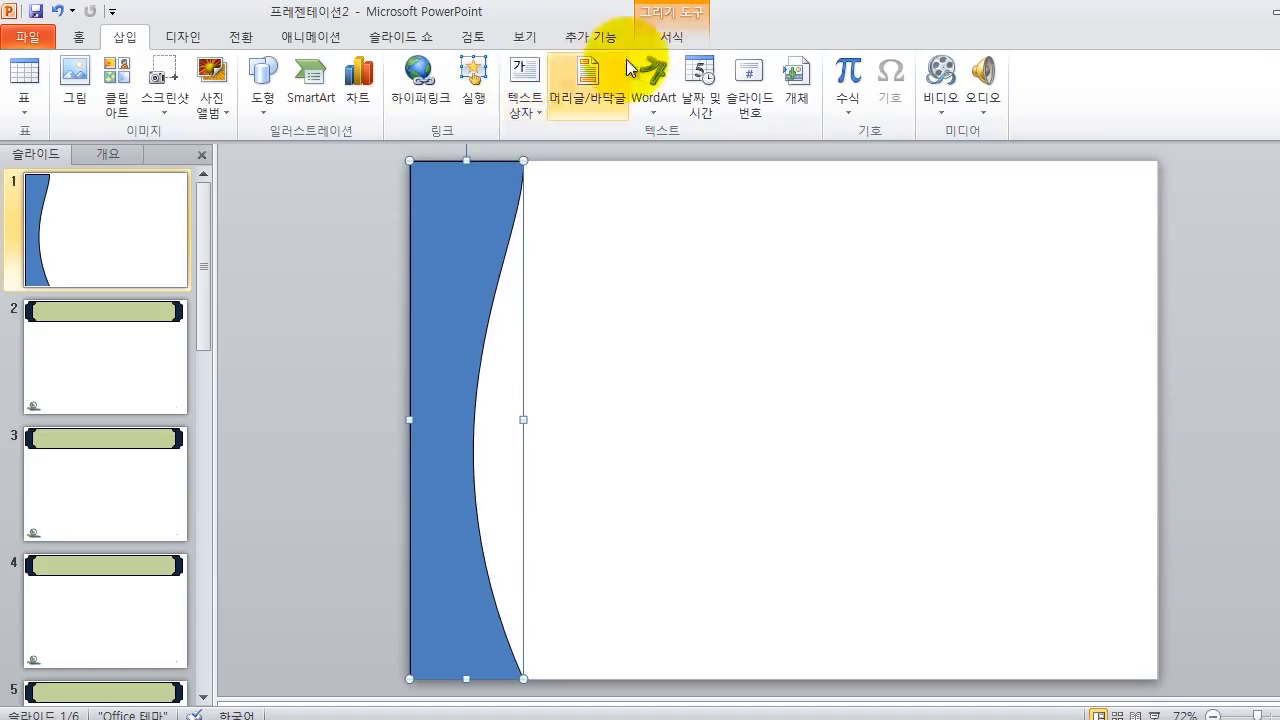
pyautogui.click(666, 37)
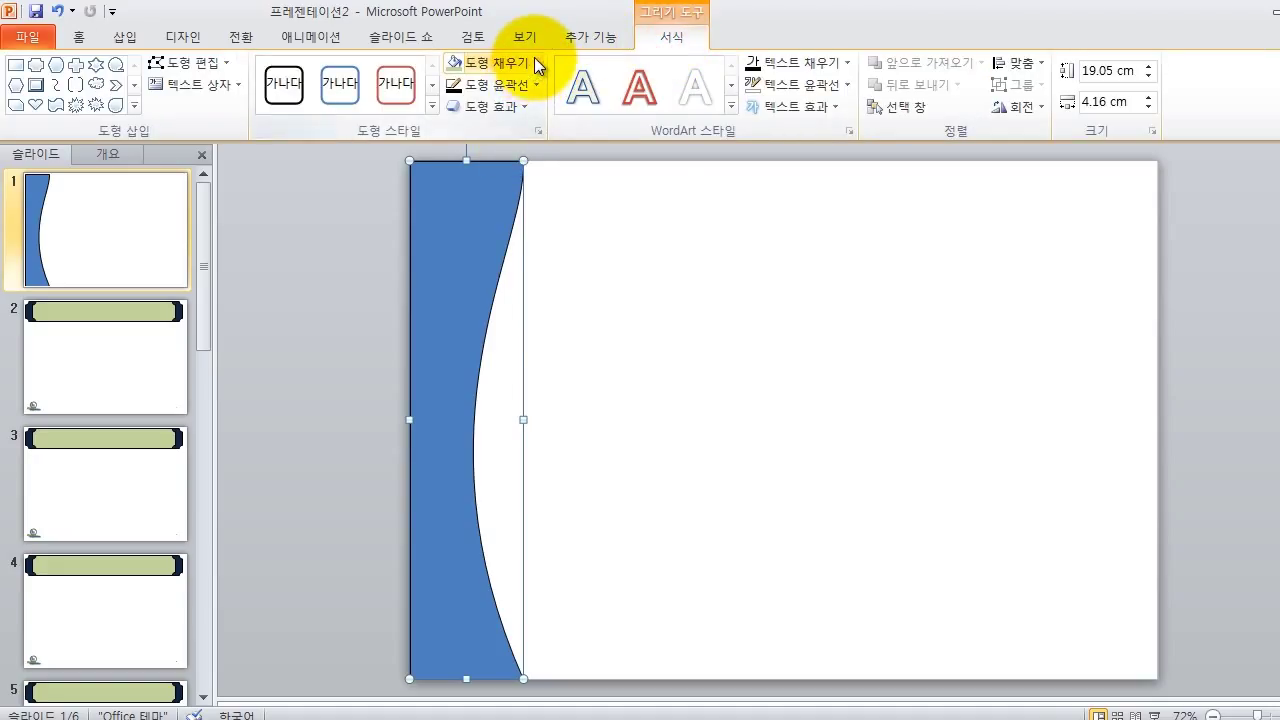
pyautogui.click(534, 62)
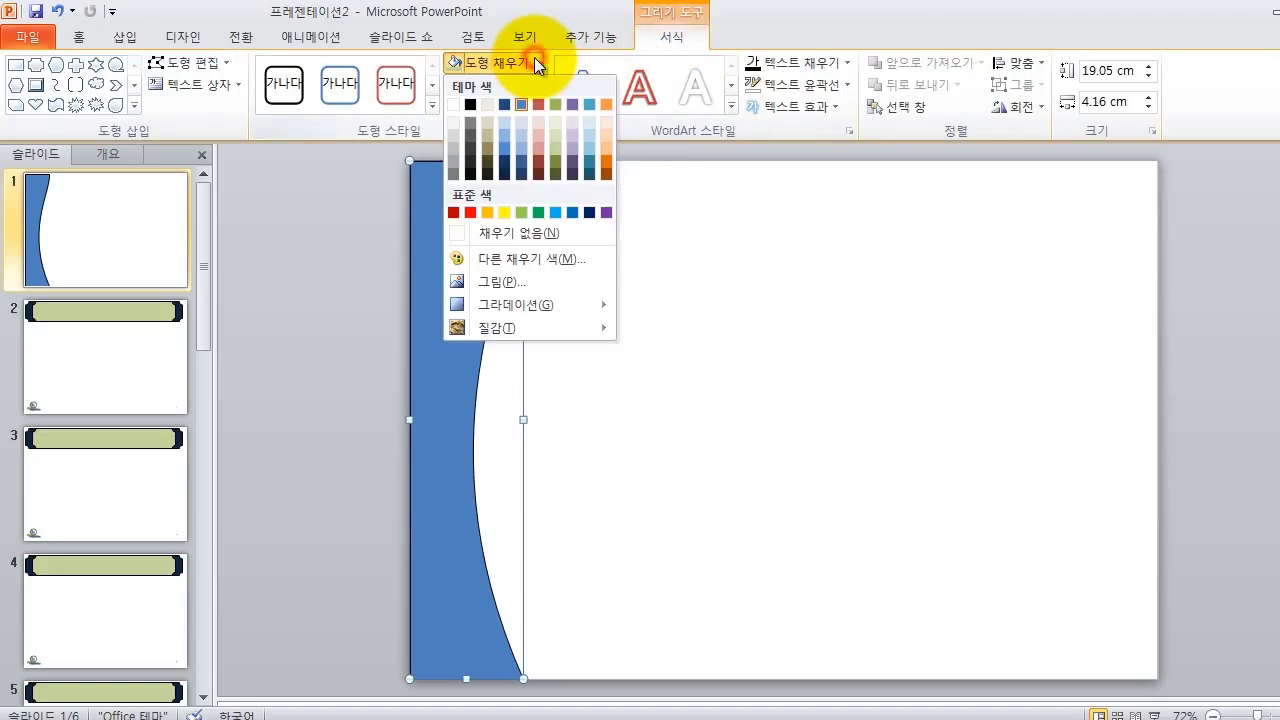
pyautogui.click(492, 144)
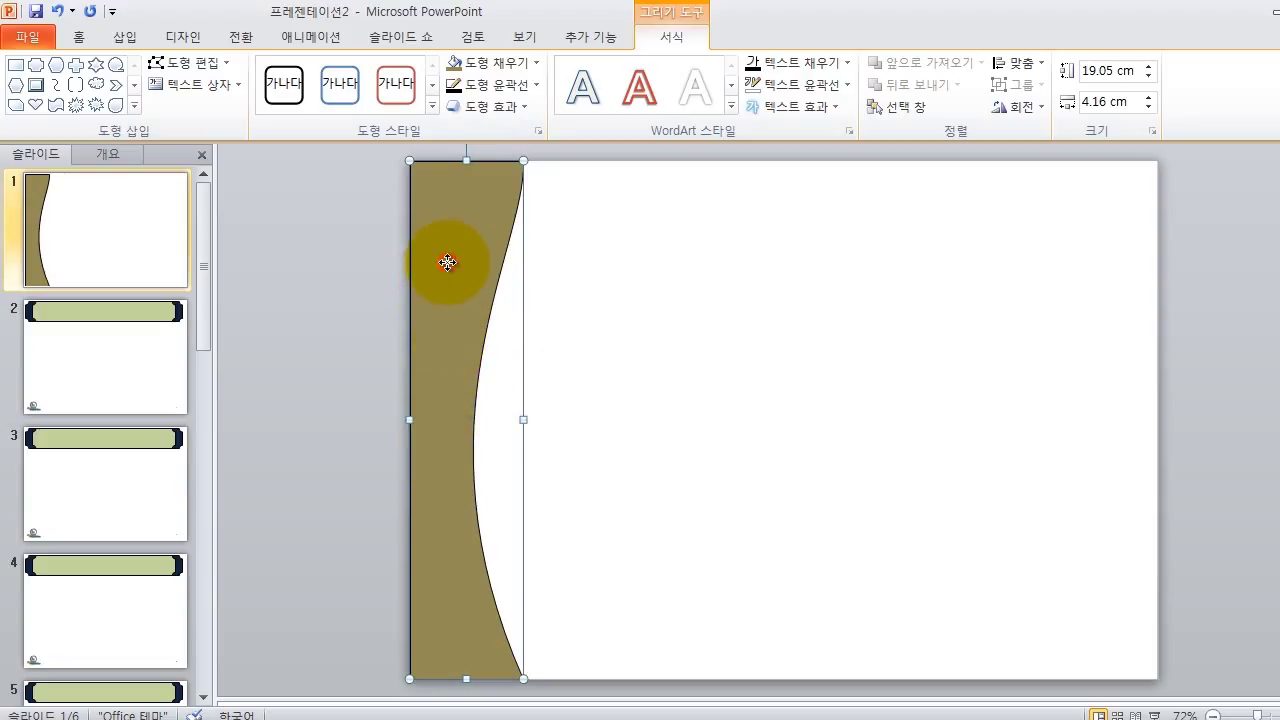
# - Duplicate the tan curved shape to the slide's right edge and flip the copy horizontally
pyautogui.moveTo(447, 262); pyautogui.dragTo(1079, 262)
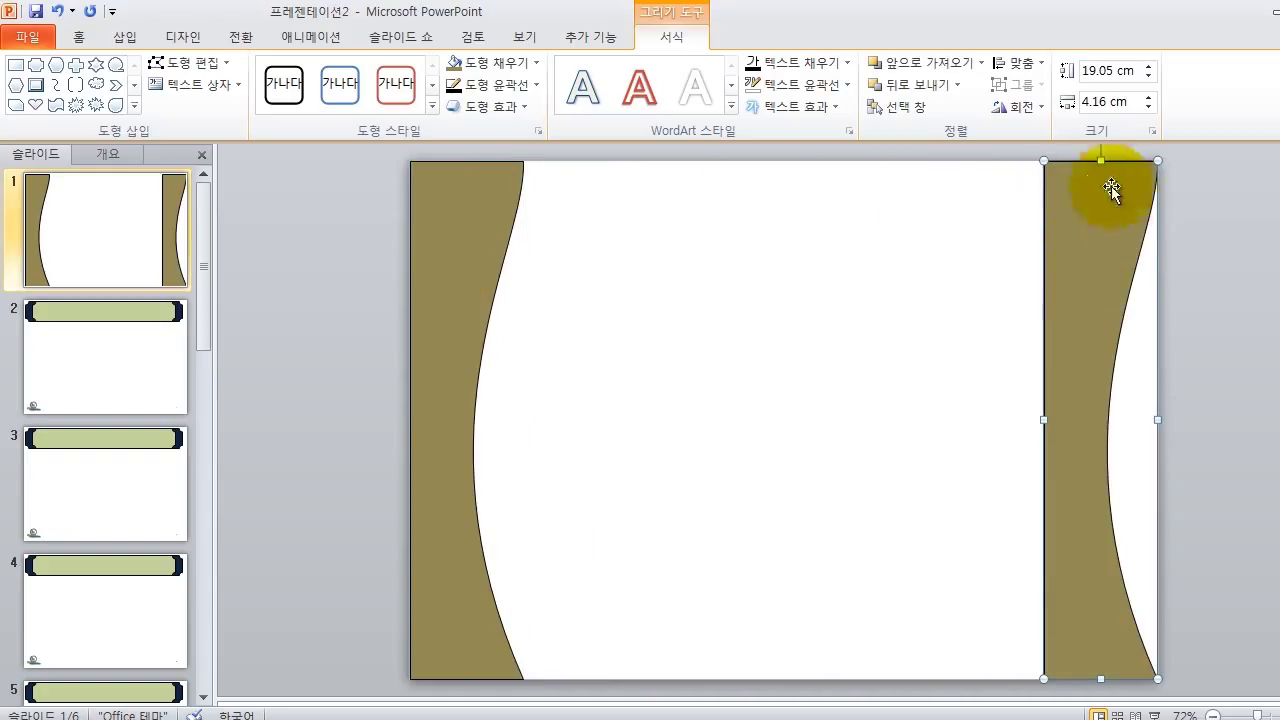
pyautogui.click(1037, 110)
pyautogui.click(1078, 202)
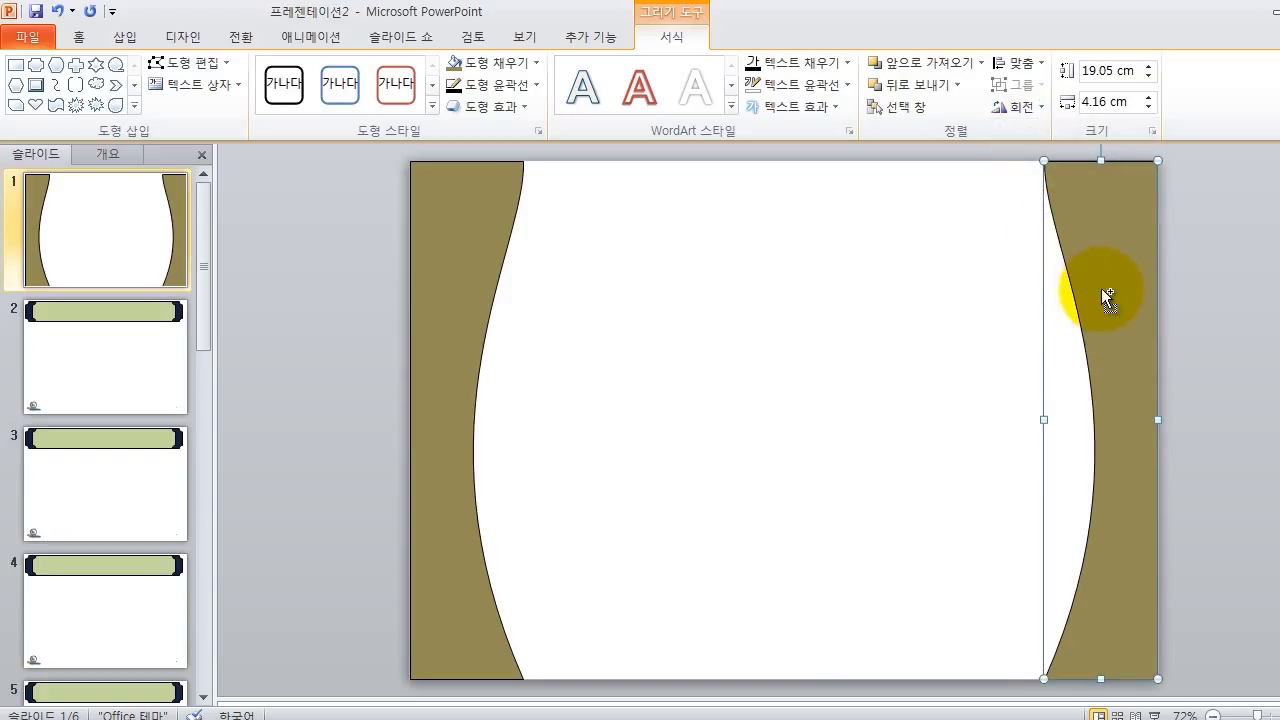
# - Duplicate the right-hand curved shape slightly to its left and fill the copy with dark gray
pyautogui.moveTo(1102, 288); pyautogui.dragTo(1069, 288)
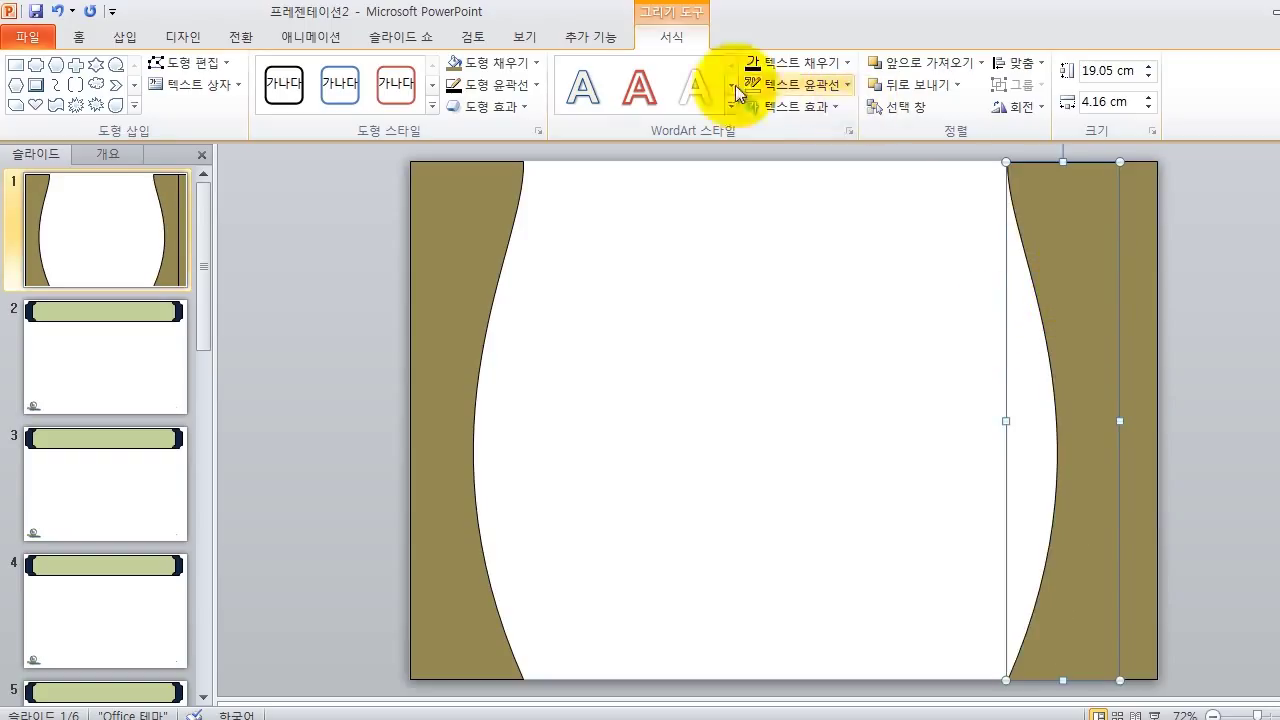
pyautogui.click(522, 66)
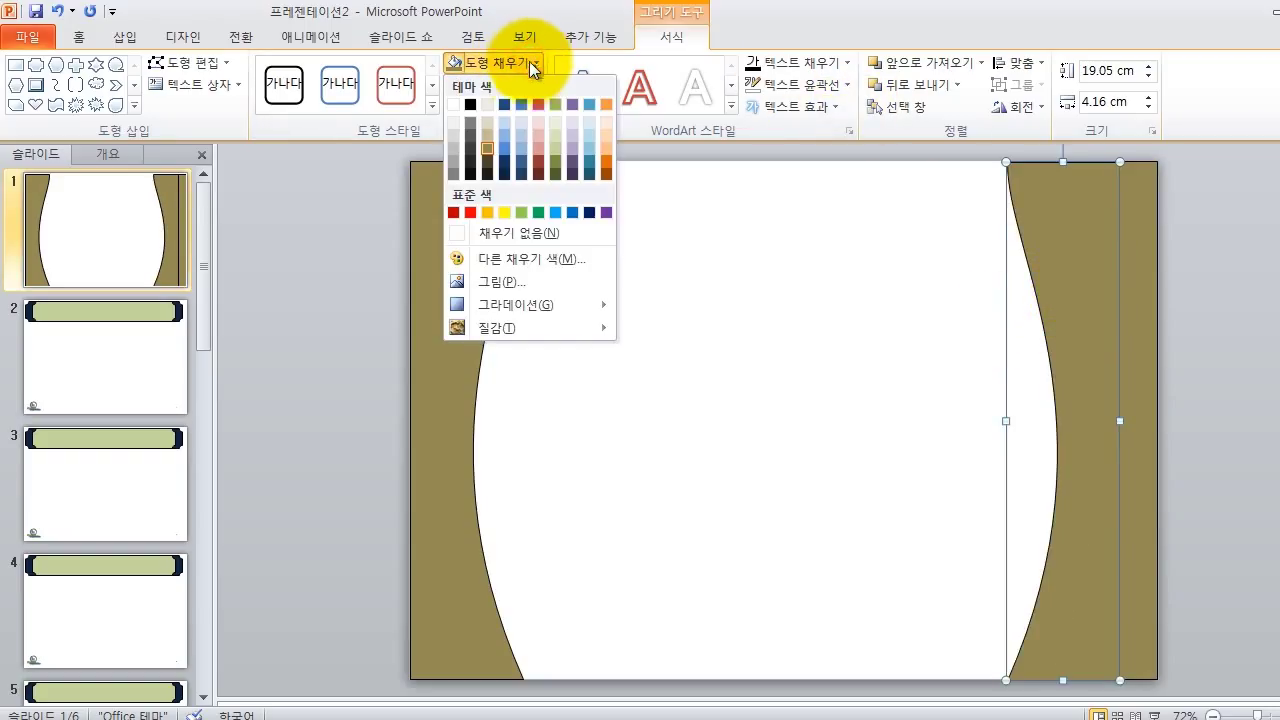
pyautogui.click(472, 141)
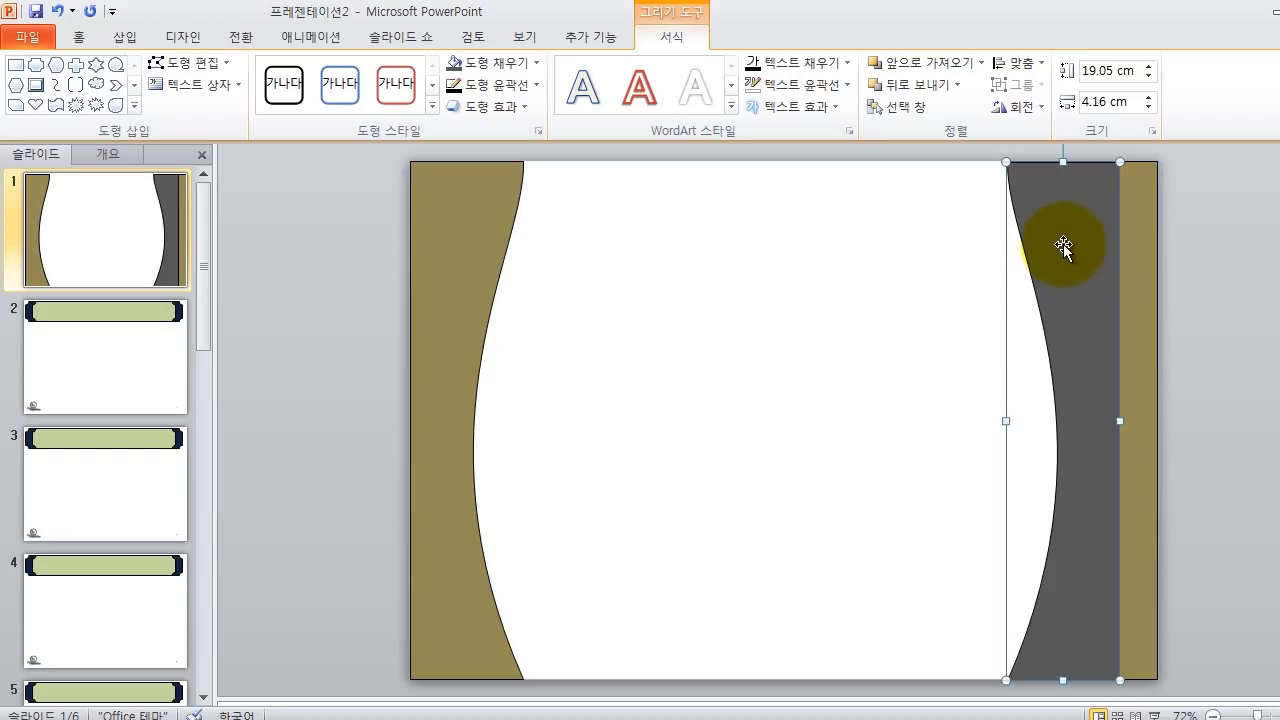
# - Send the dark gray shape to the back and shorten it evenly at both ends to about 16.1 cm high
pyautogui.rightClick(1061, 228)
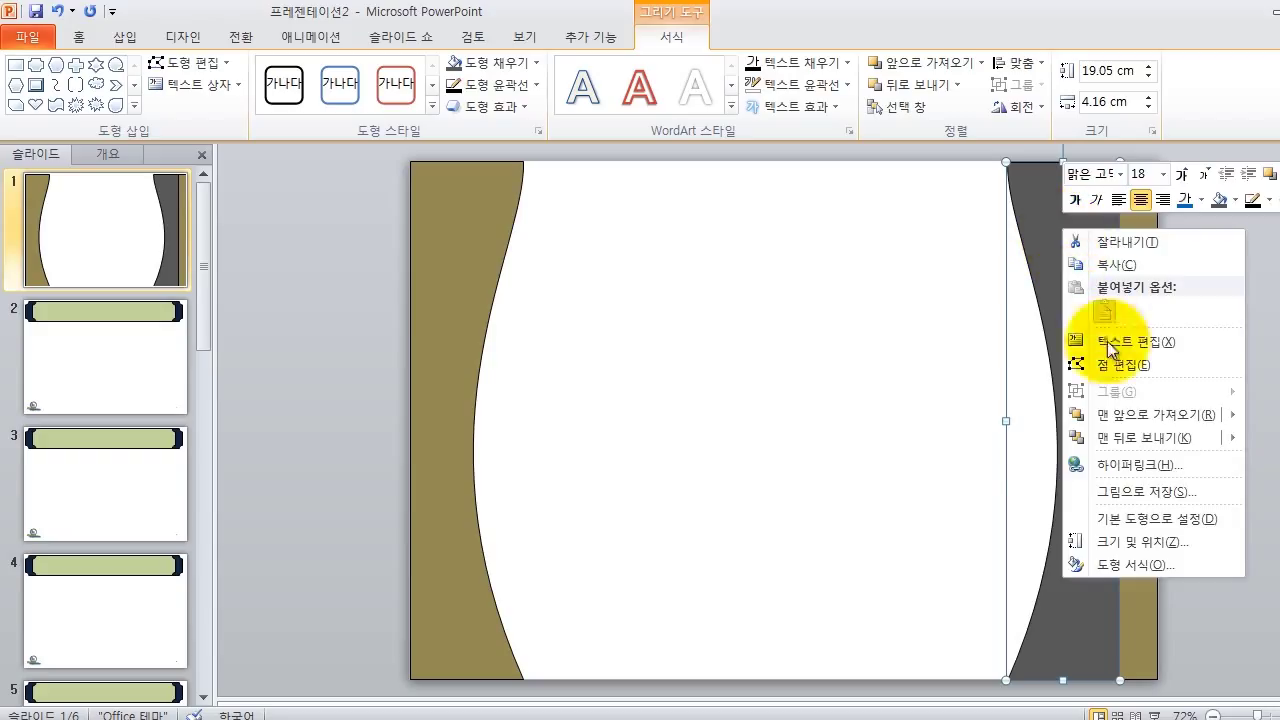
pyautogui.click(1122, 437)
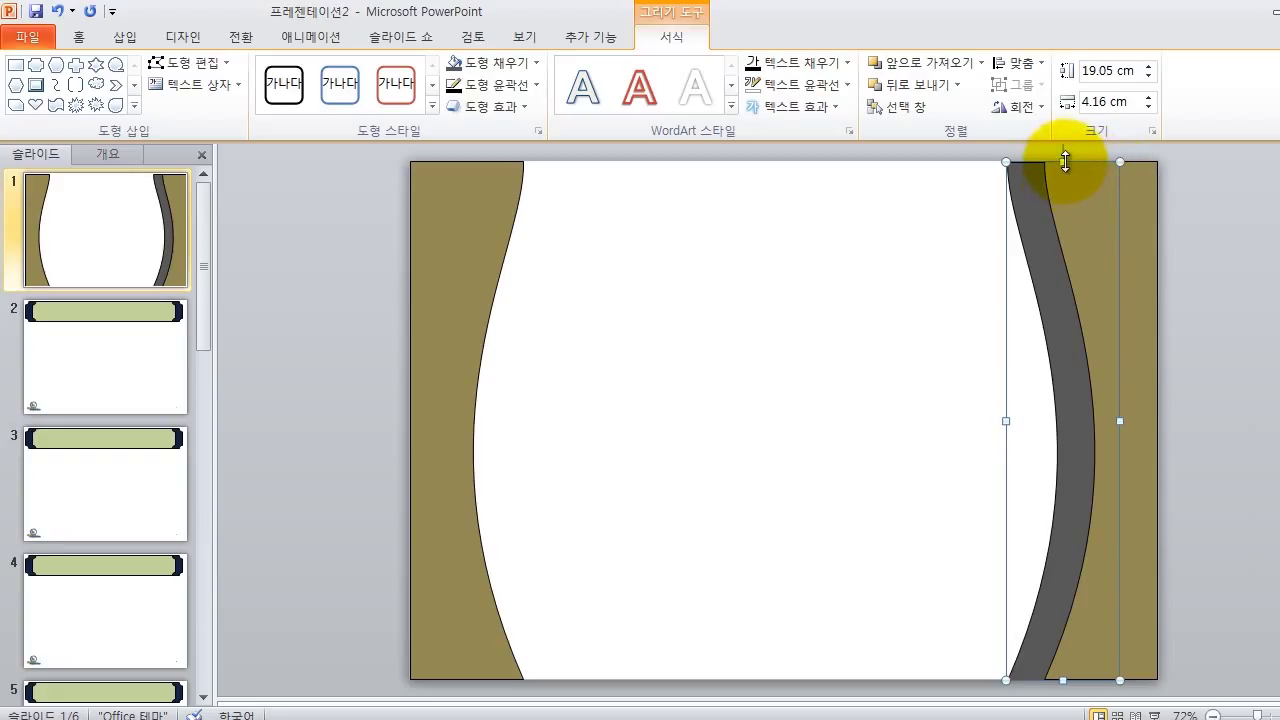
pyautogui.click(1063, 160)
pyautogui.moveTo(1063, 160); pyautogui.dragTo(1063, 201)
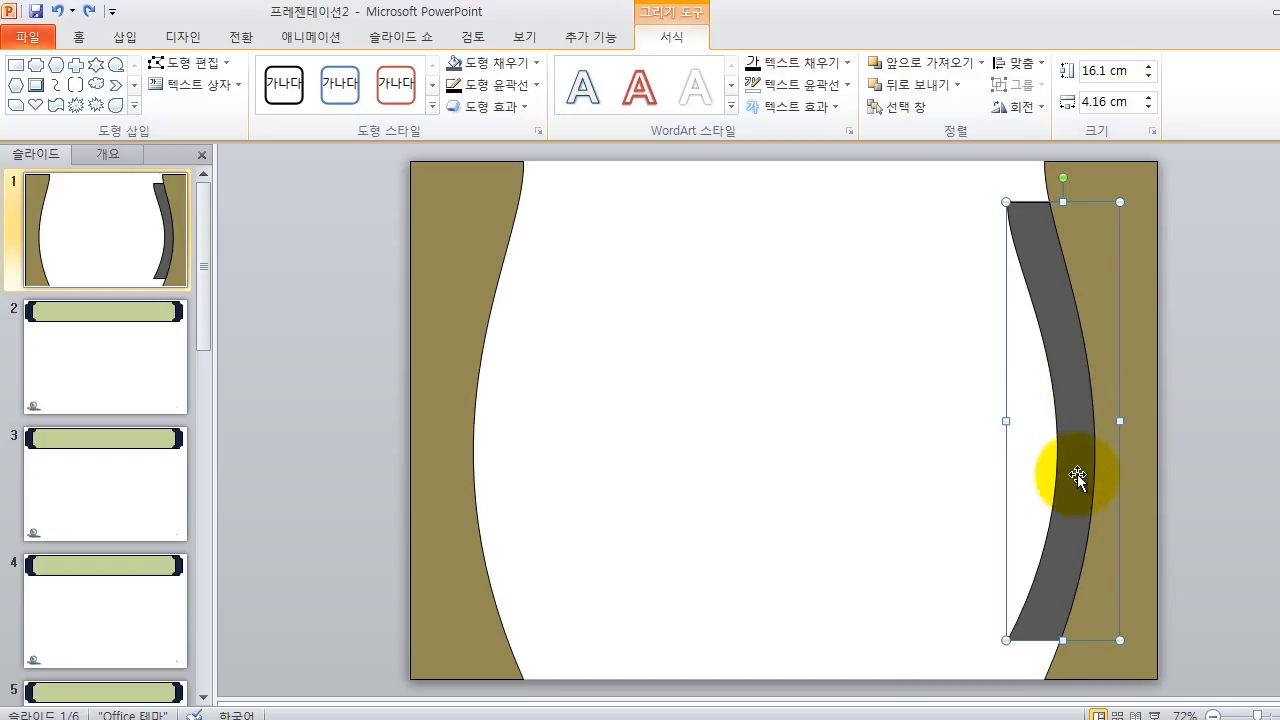
# - Start editing the points of the dark gray curved shape
pyautogui.rightClick(1070, 383)
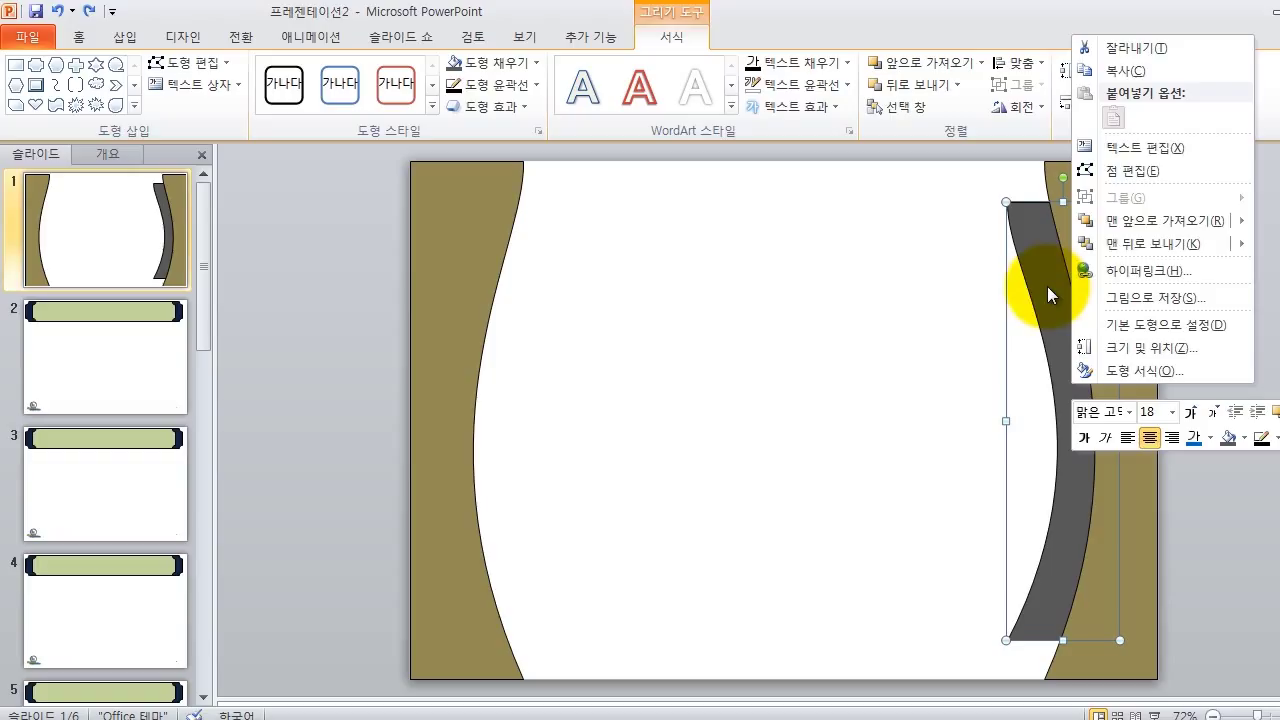
pyautogui.click(1150, 171)
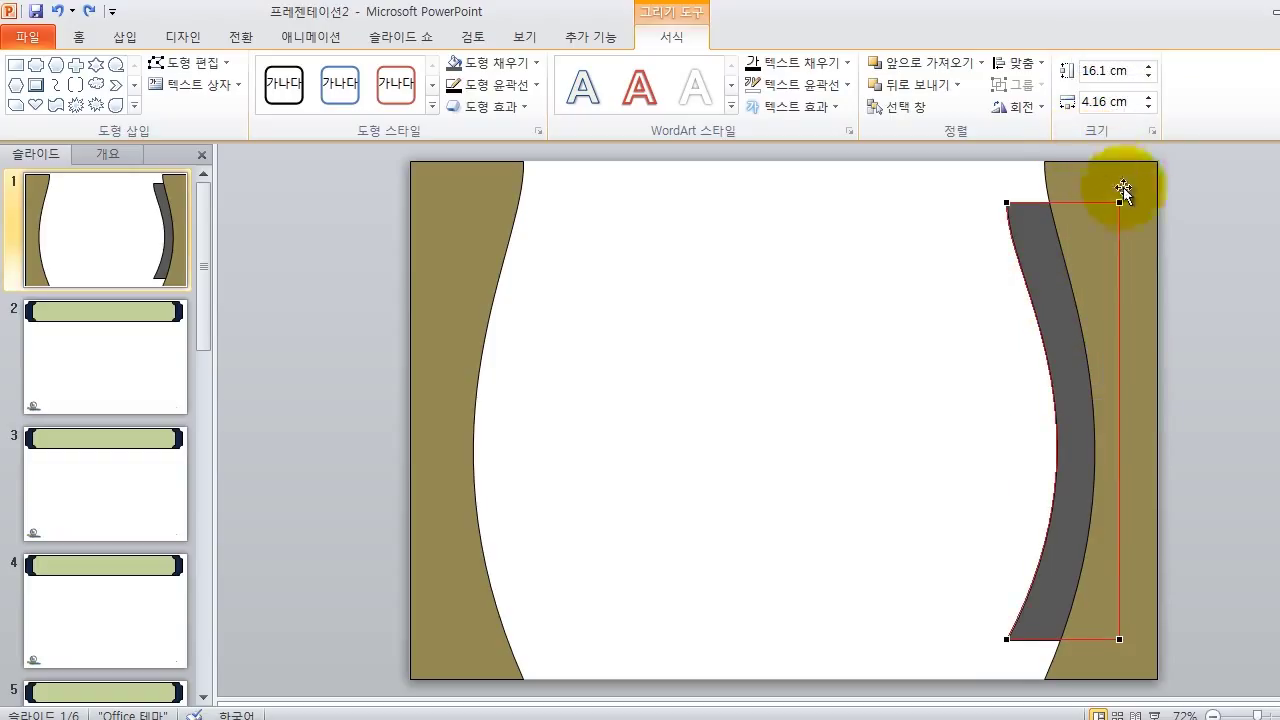